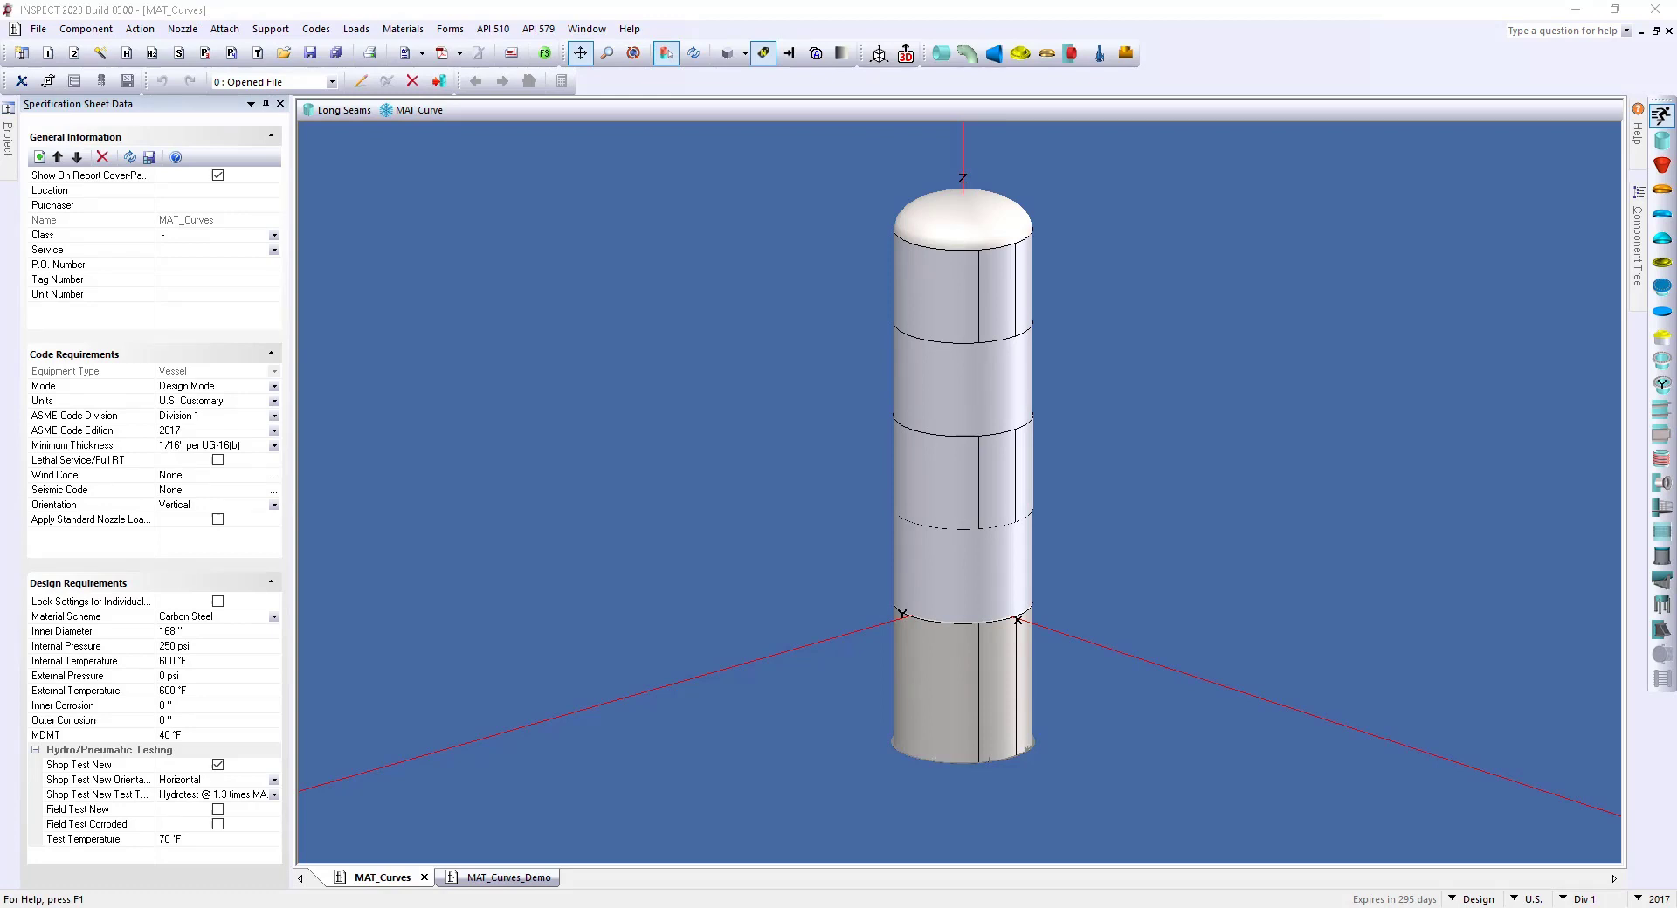
Review the Master MAT Curve in the MAT_Curves report's MAT Summary and return to the vessel model.
click(404, 53)
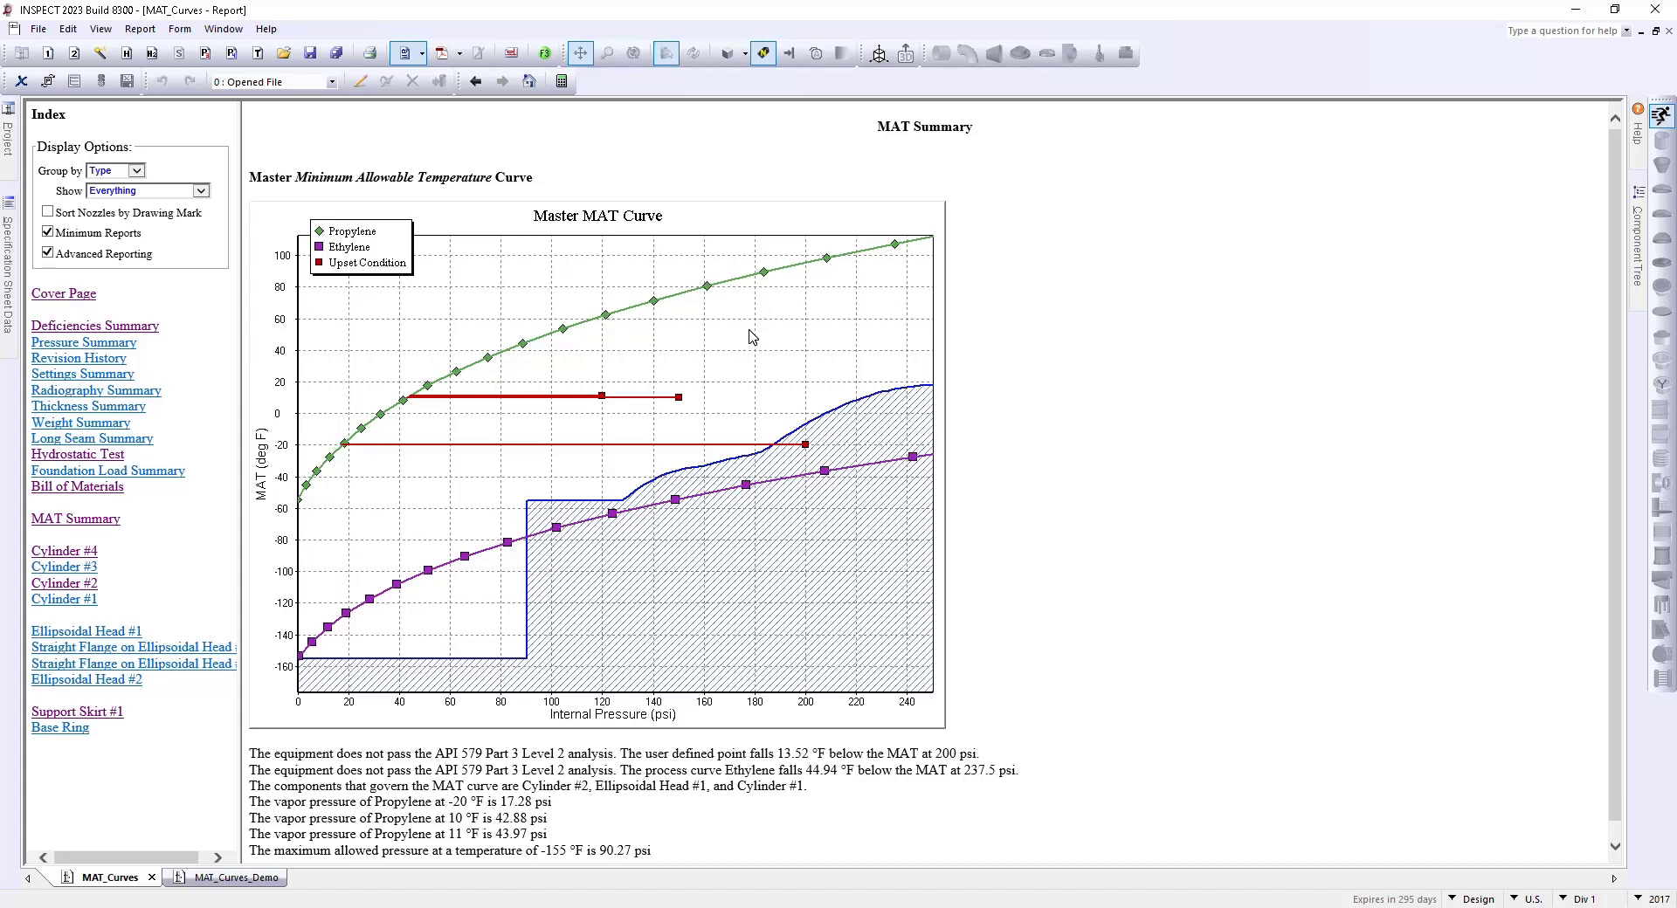
scroll(748, 337, down, 1)
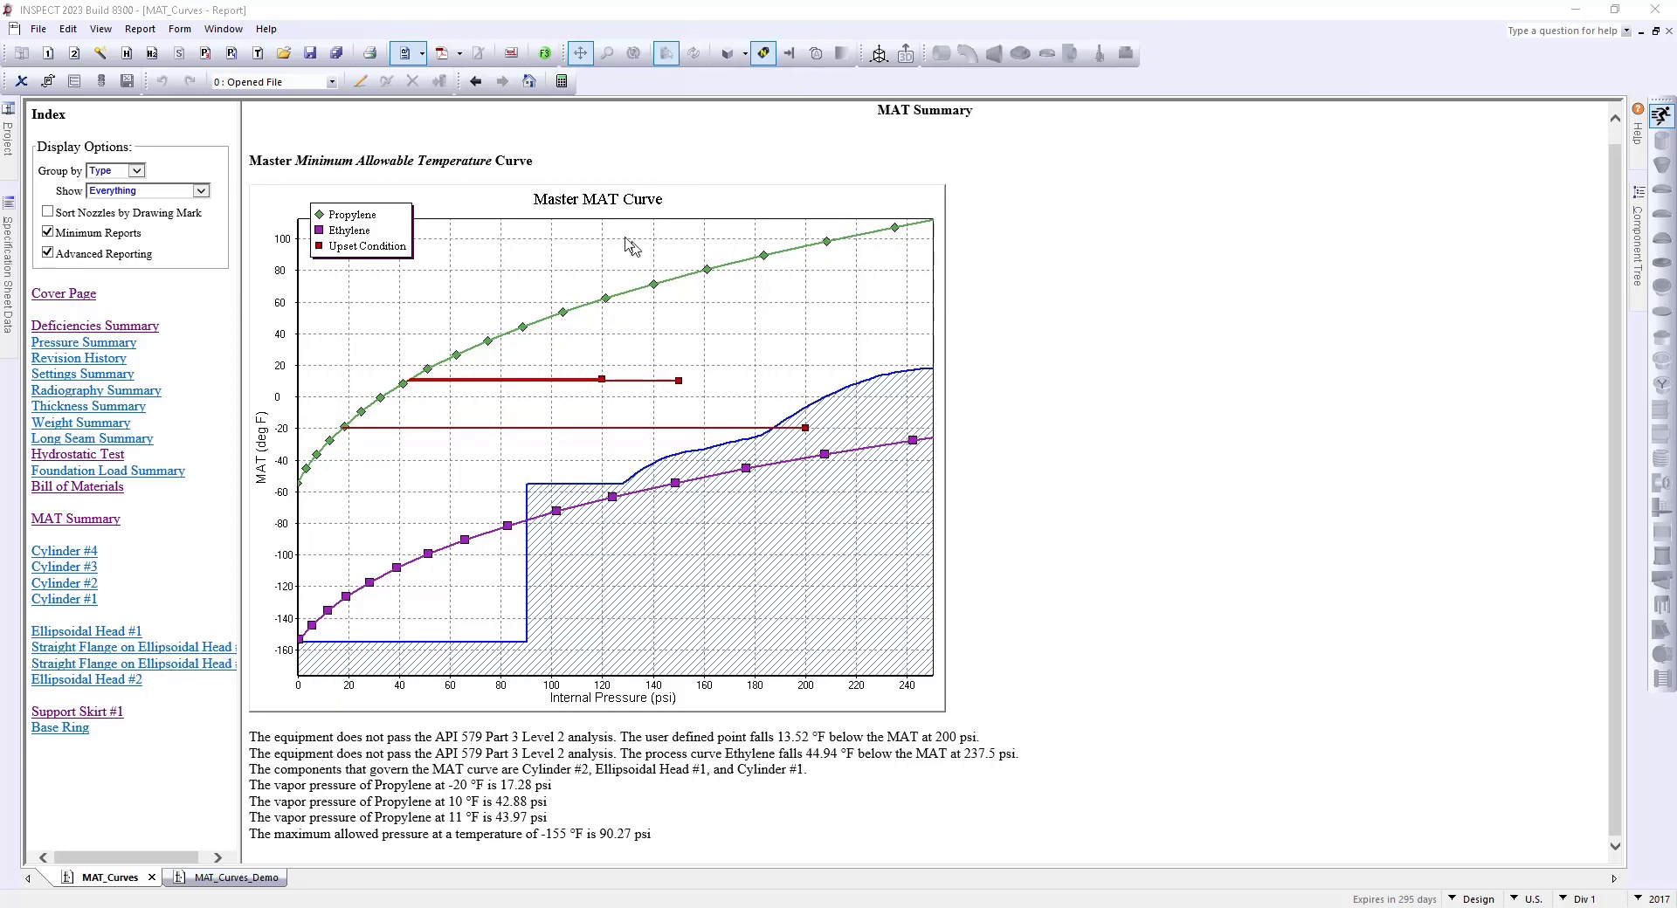
click(404, 54)
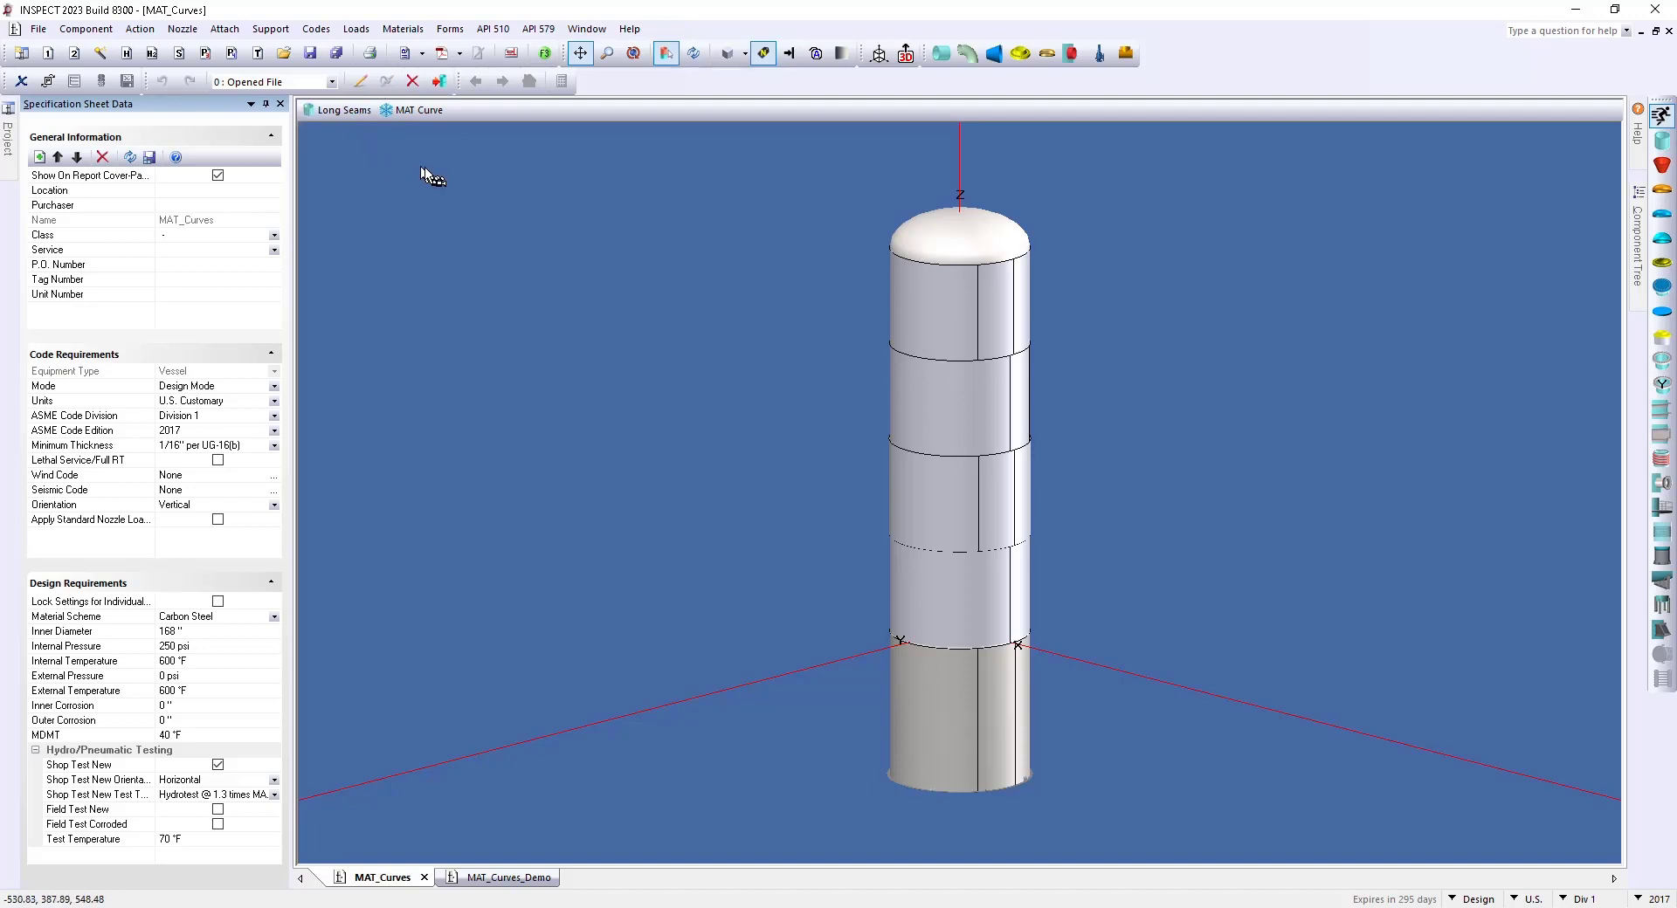
Switch to the MAT_Curves_Demo vessel and enable the API 579 Part 3 Level 2 brittle fracture assessment.
click(513, 880)
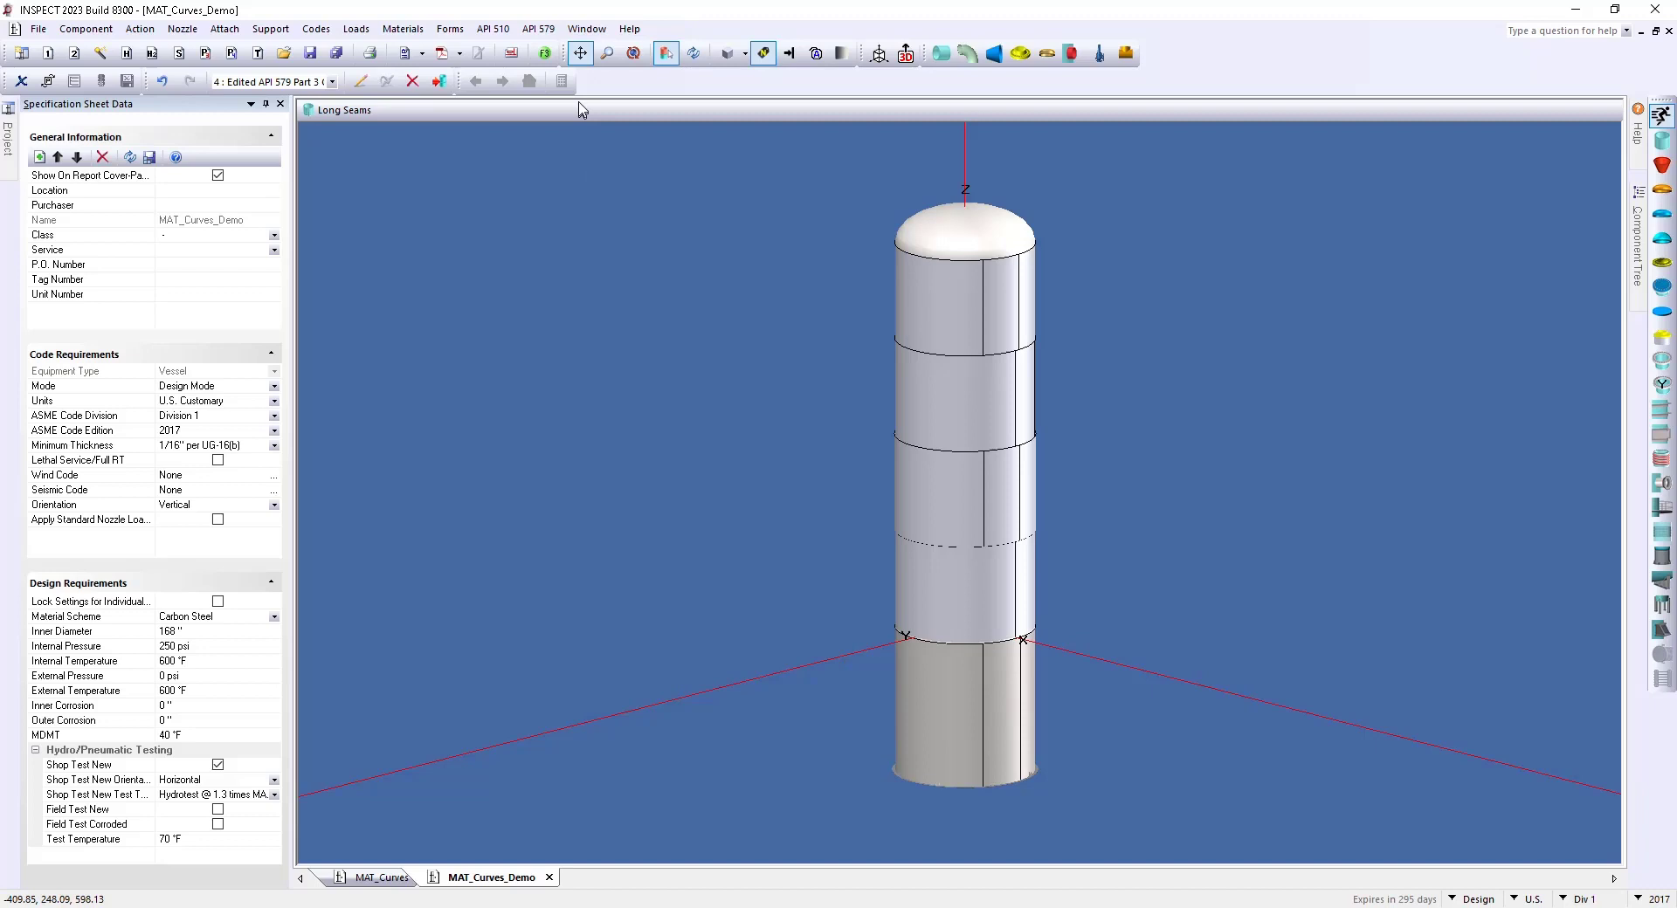
click(540, 29)
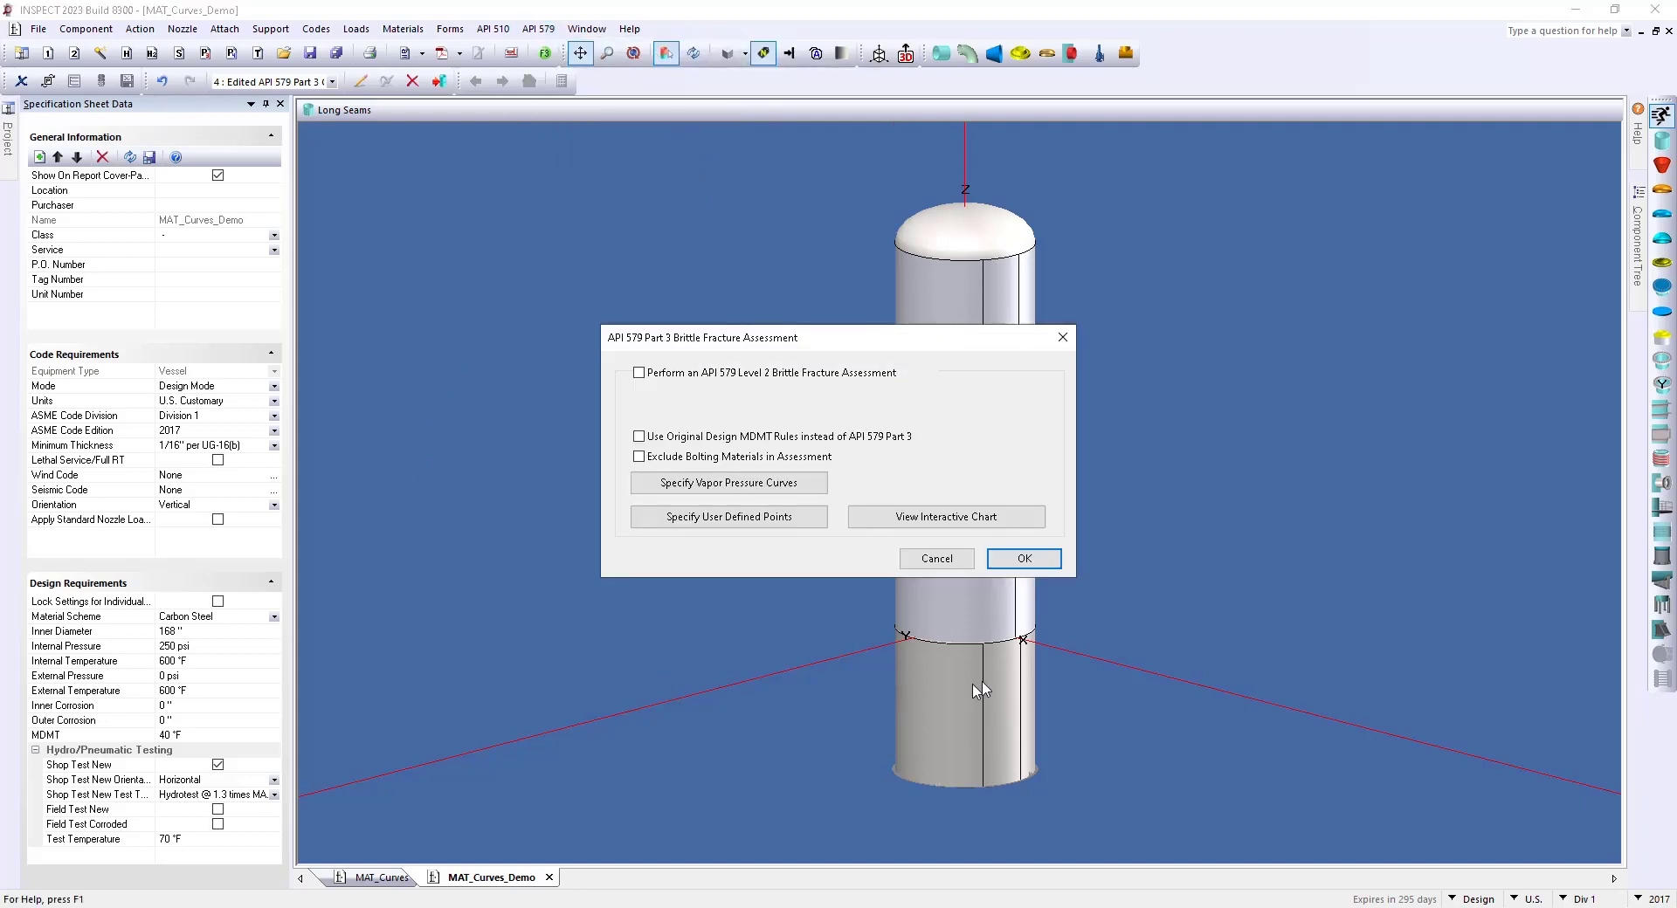
click(638, 373)
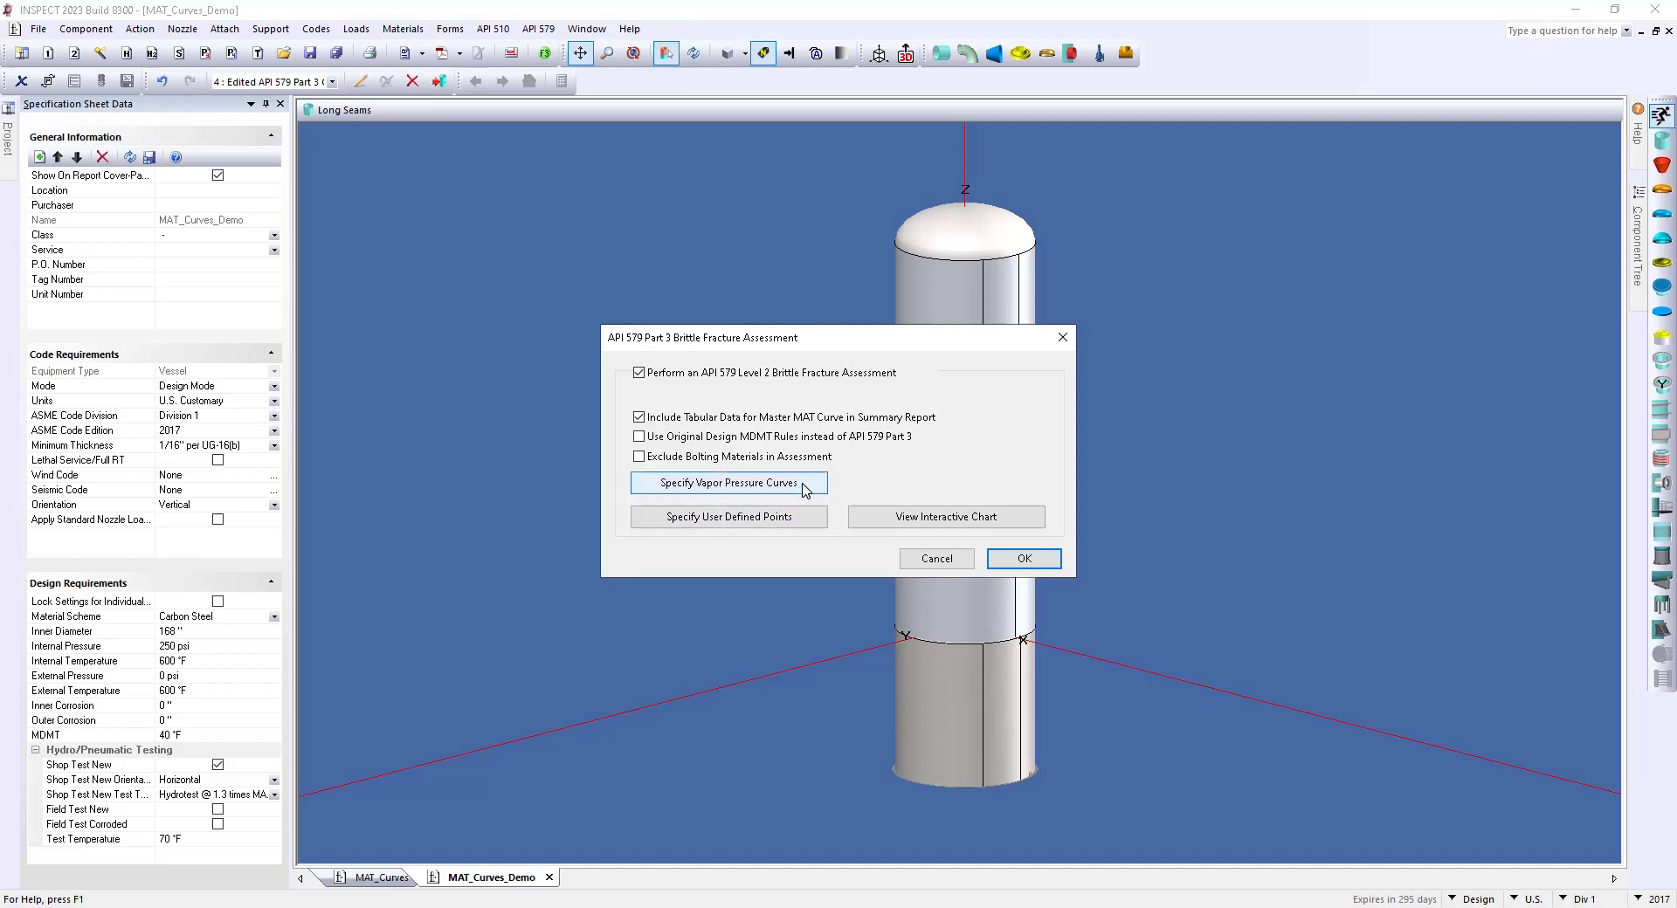
Name the first vapor pressure curve Ethylene and paste its copied temperature and gauge pressure data from row 1.
click(806, 488)
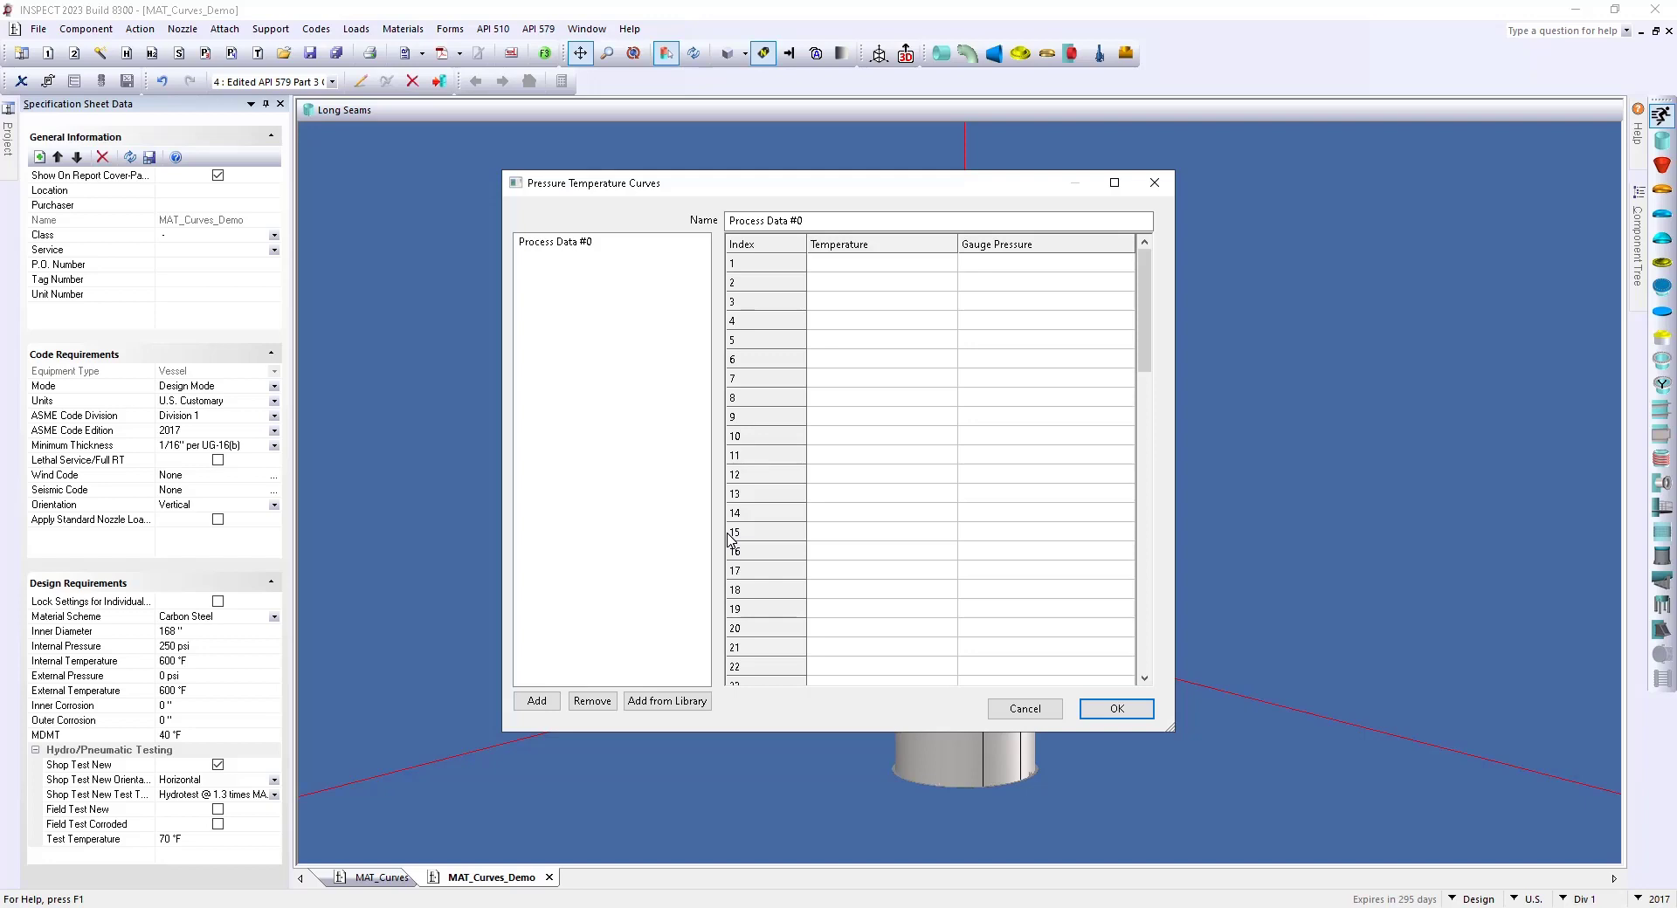
click(801, 221)
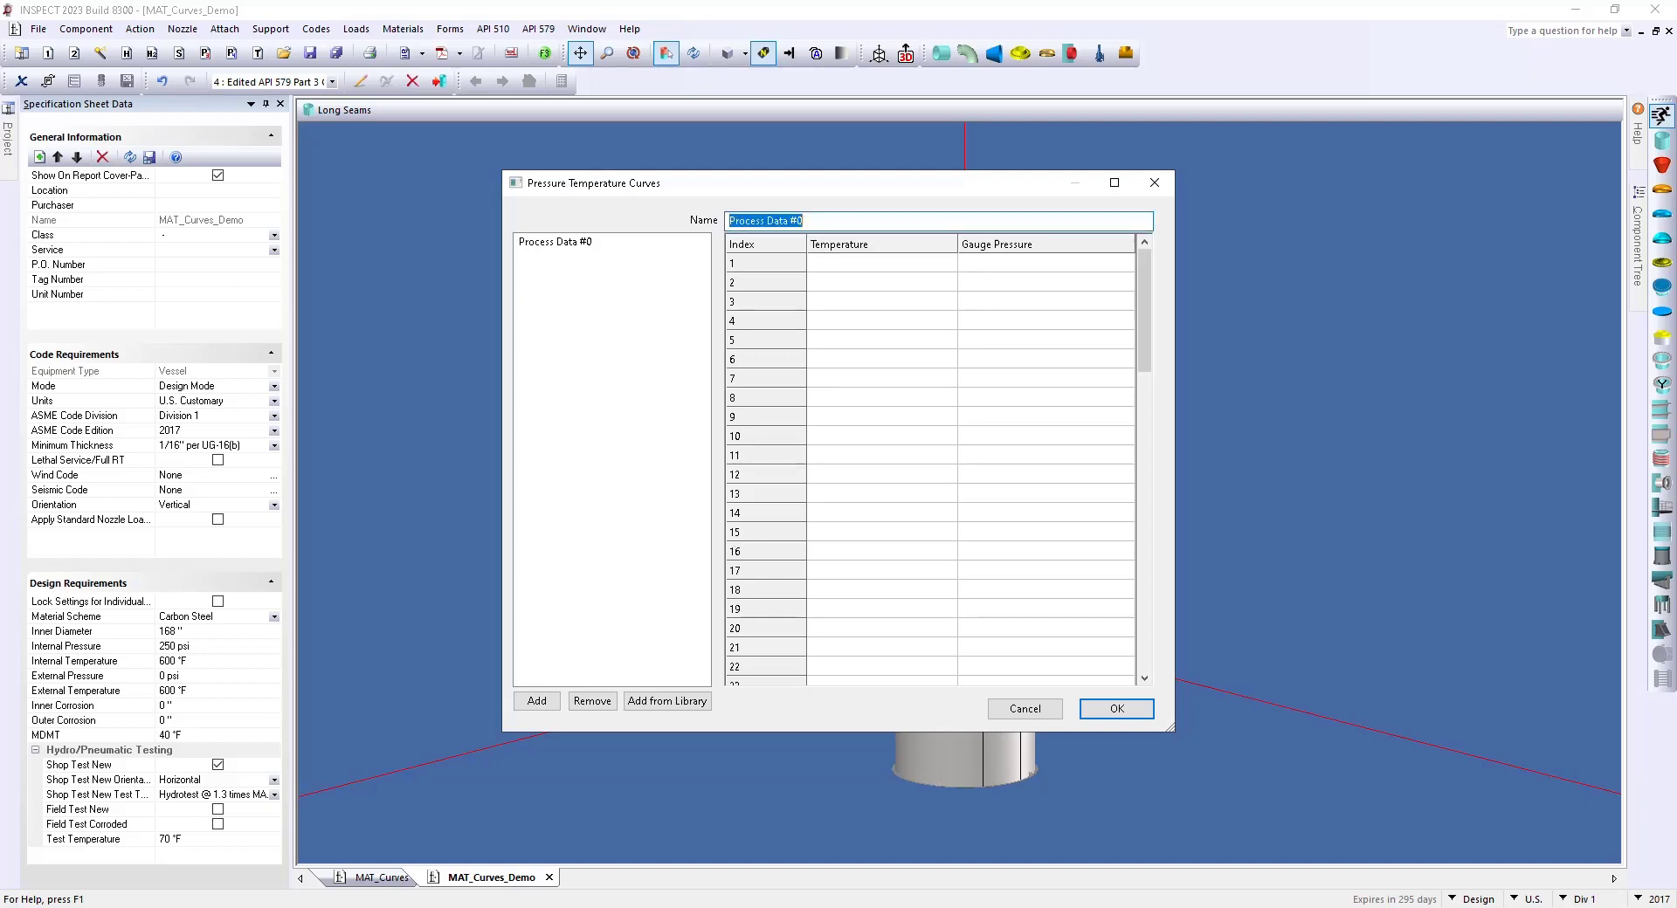
text(Ethylene)
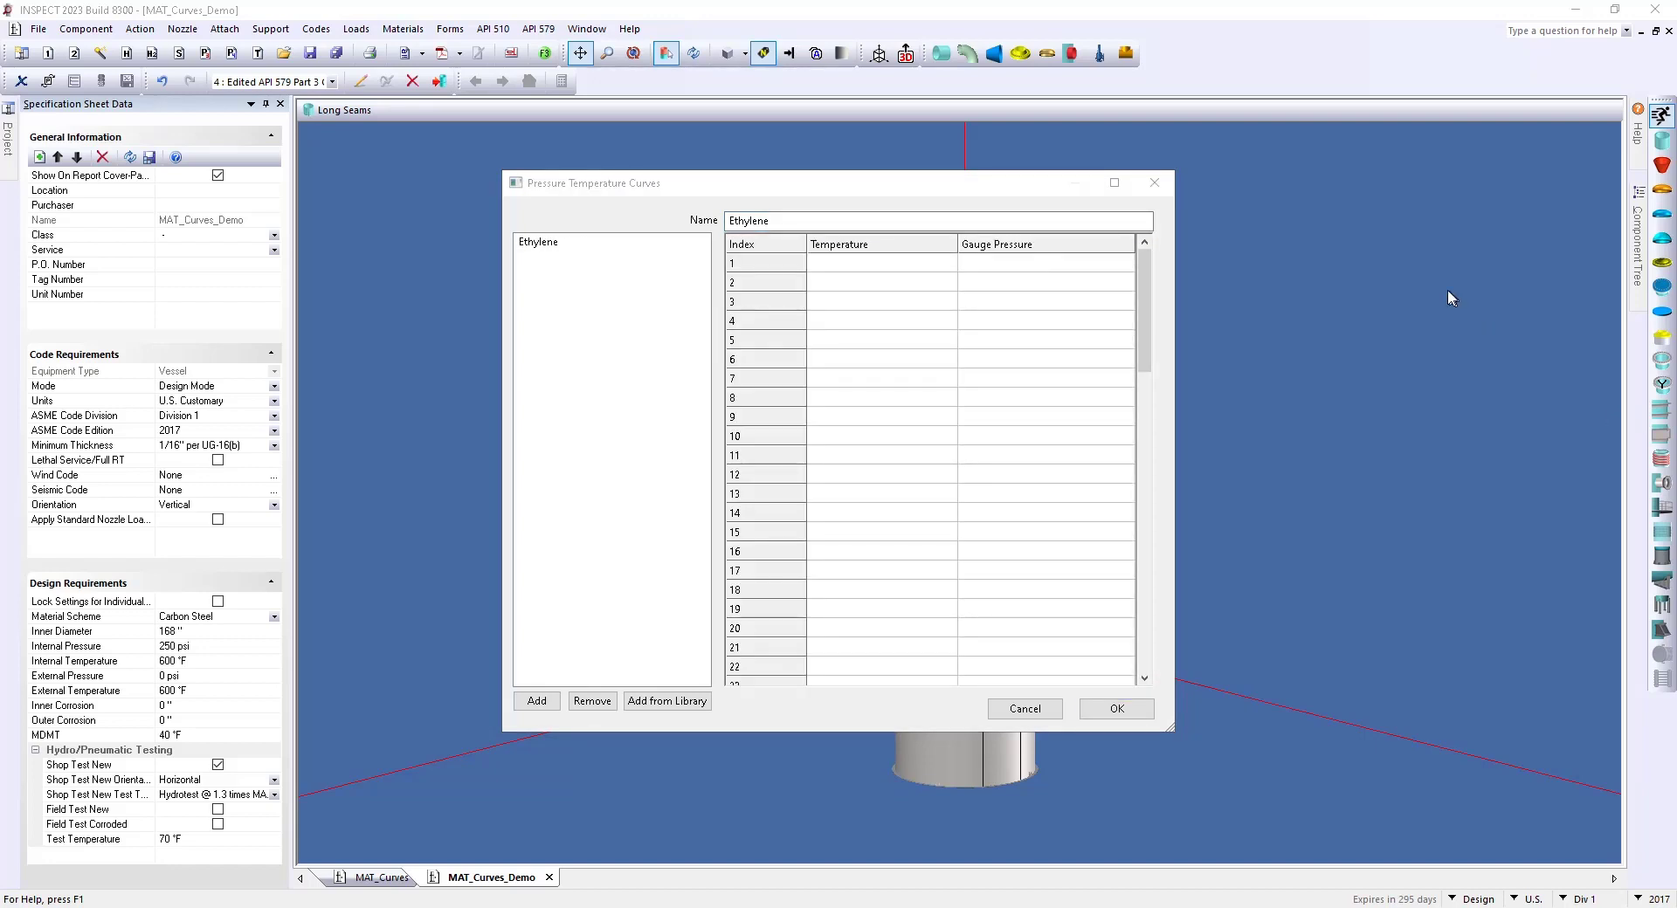
click(843, 267)
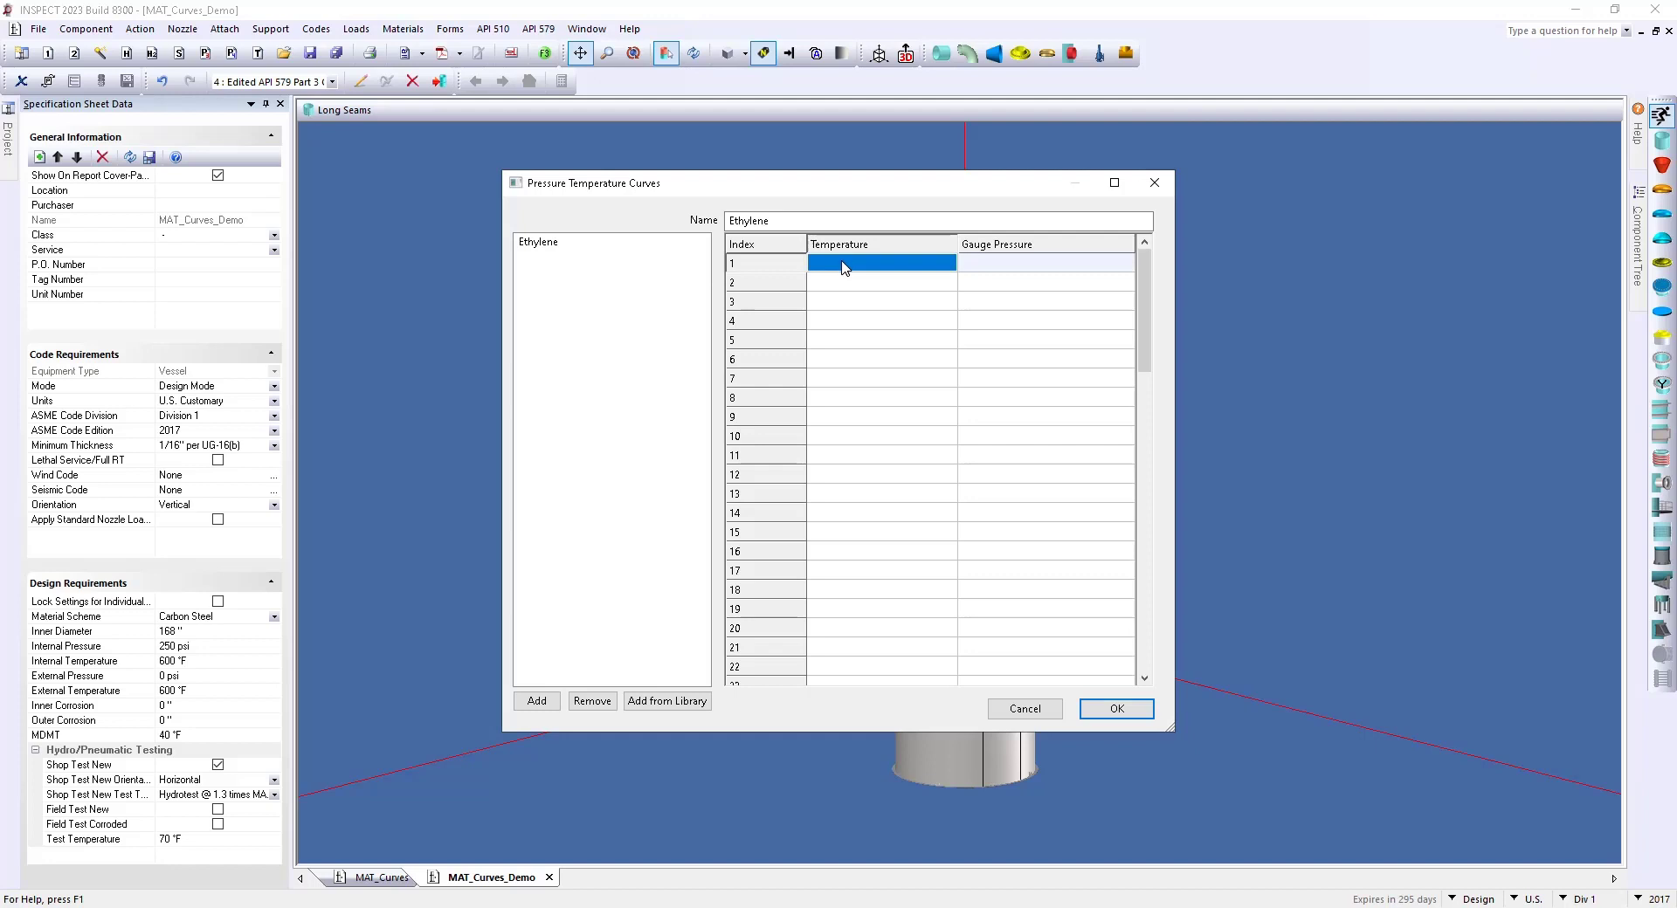
key(ctrl+v)
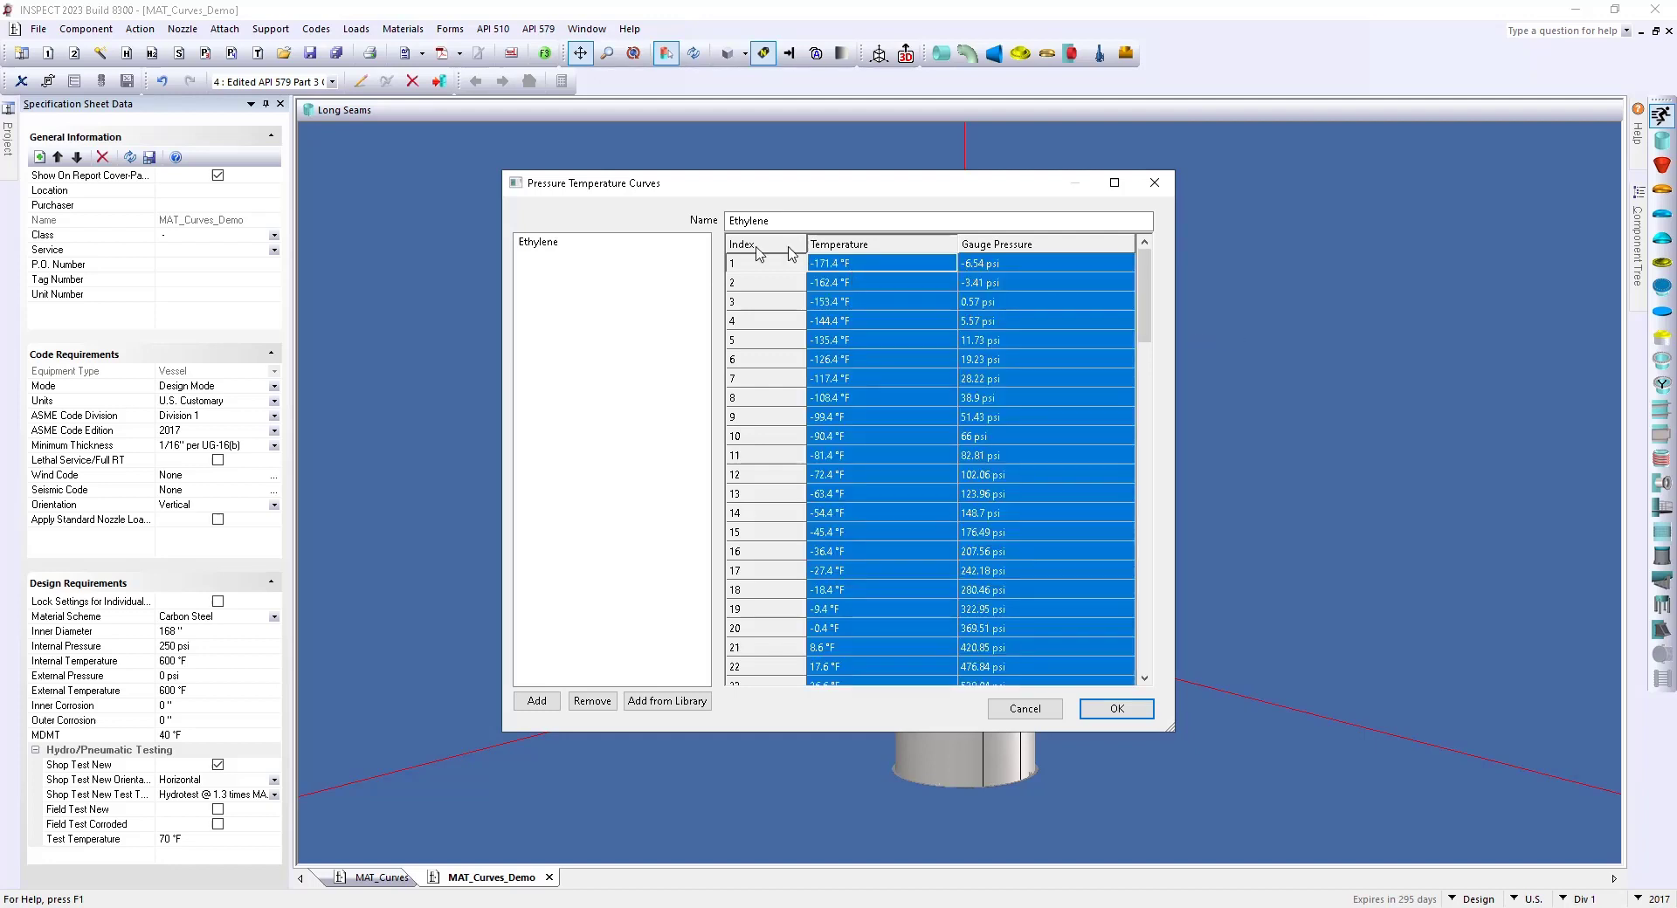
Add a second vapor pressure curve named Propylene and paste its temperature and gauge pressure data from row 1.
click(537, 701)
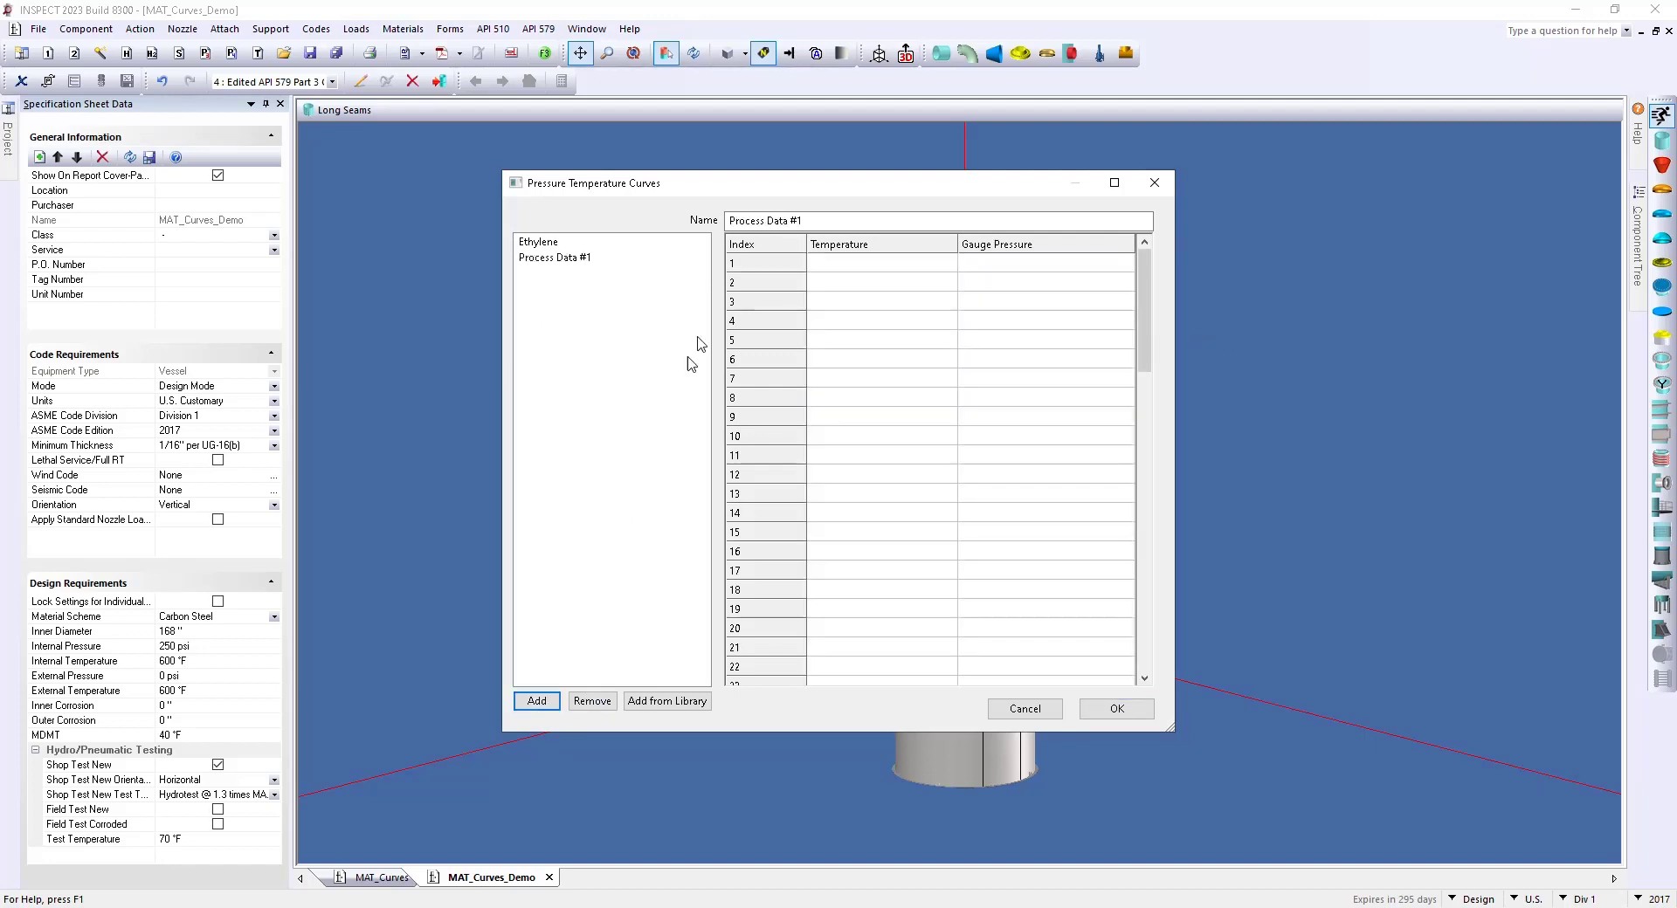
triple_click(817, 218)
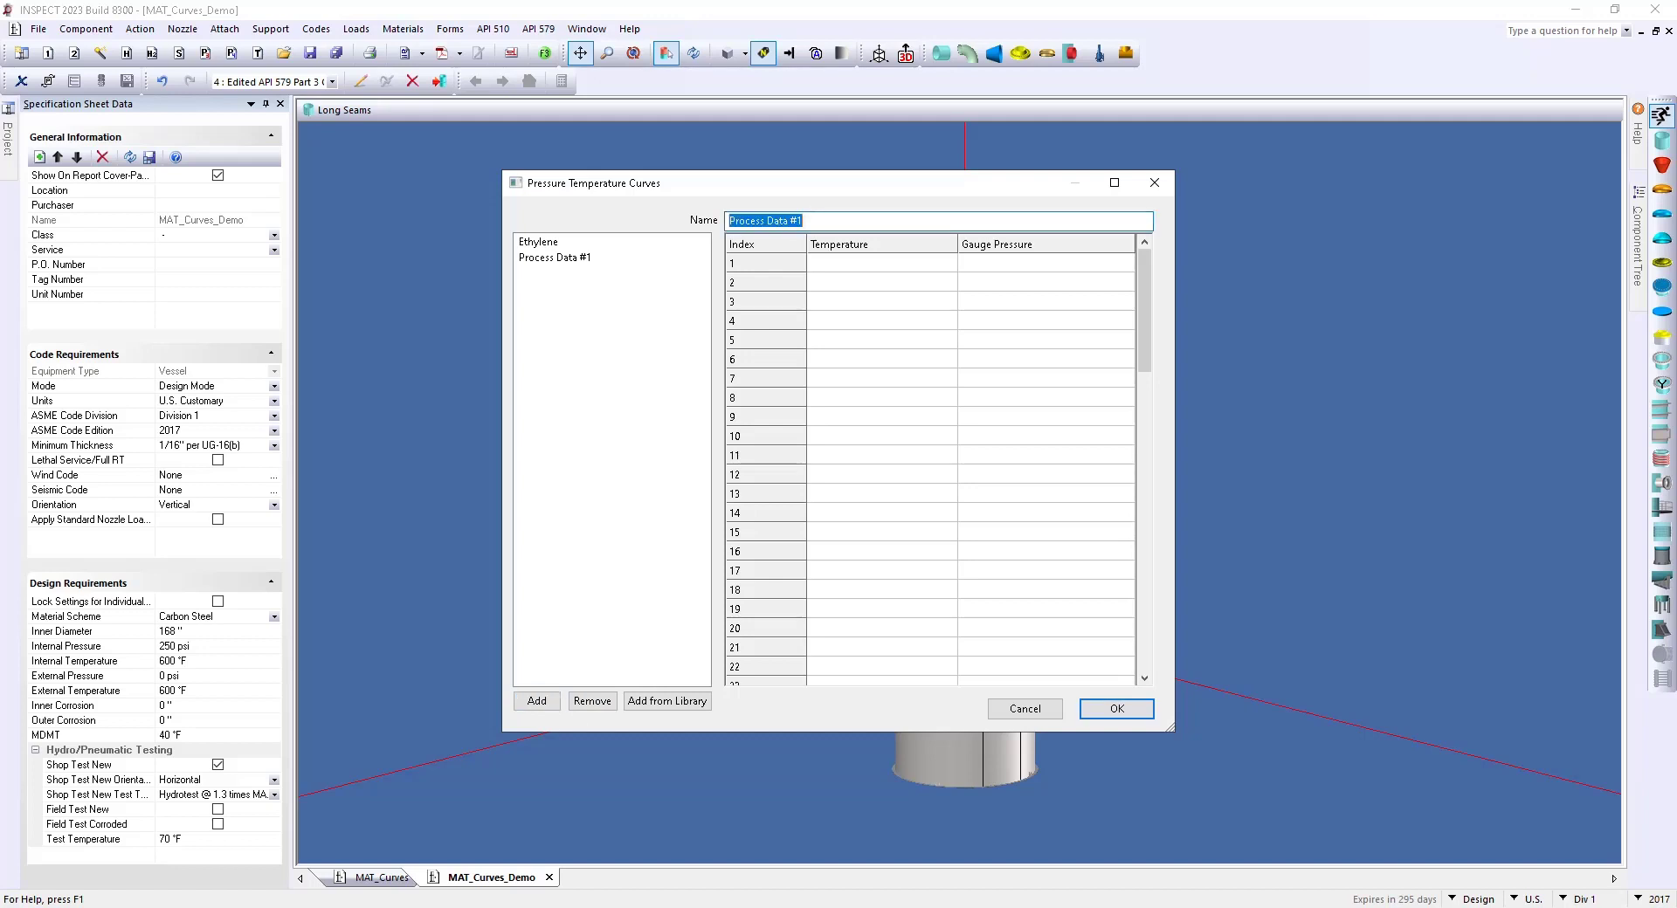
text(Propylene)
key(alt+Tab)
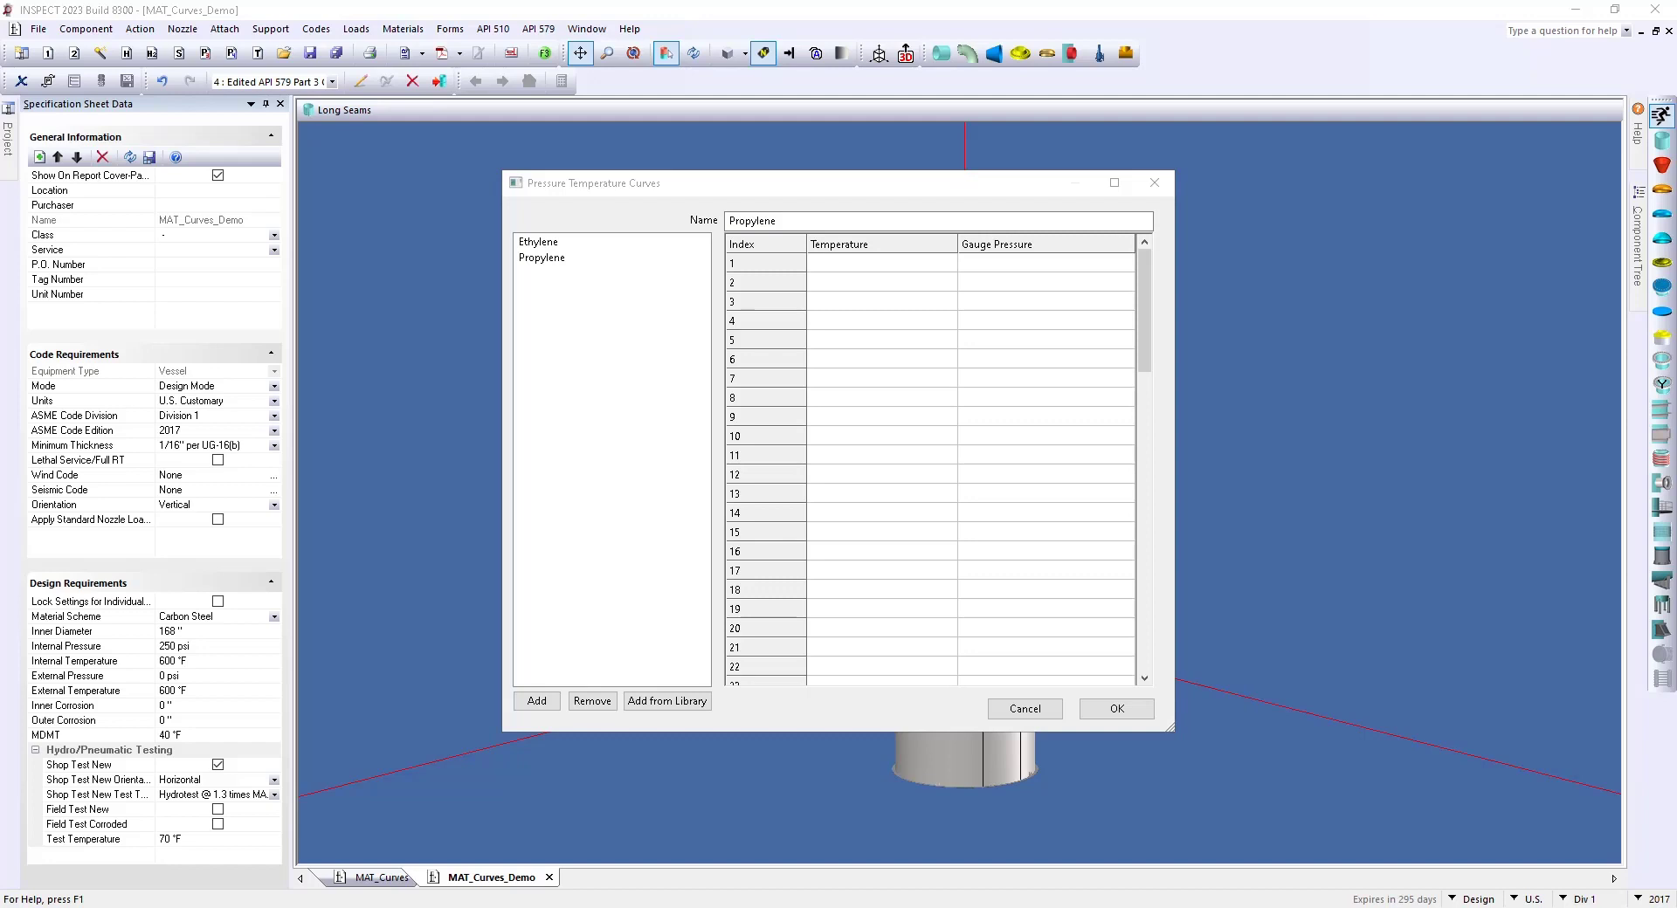
click(876, 263)
key(ctrl+v)
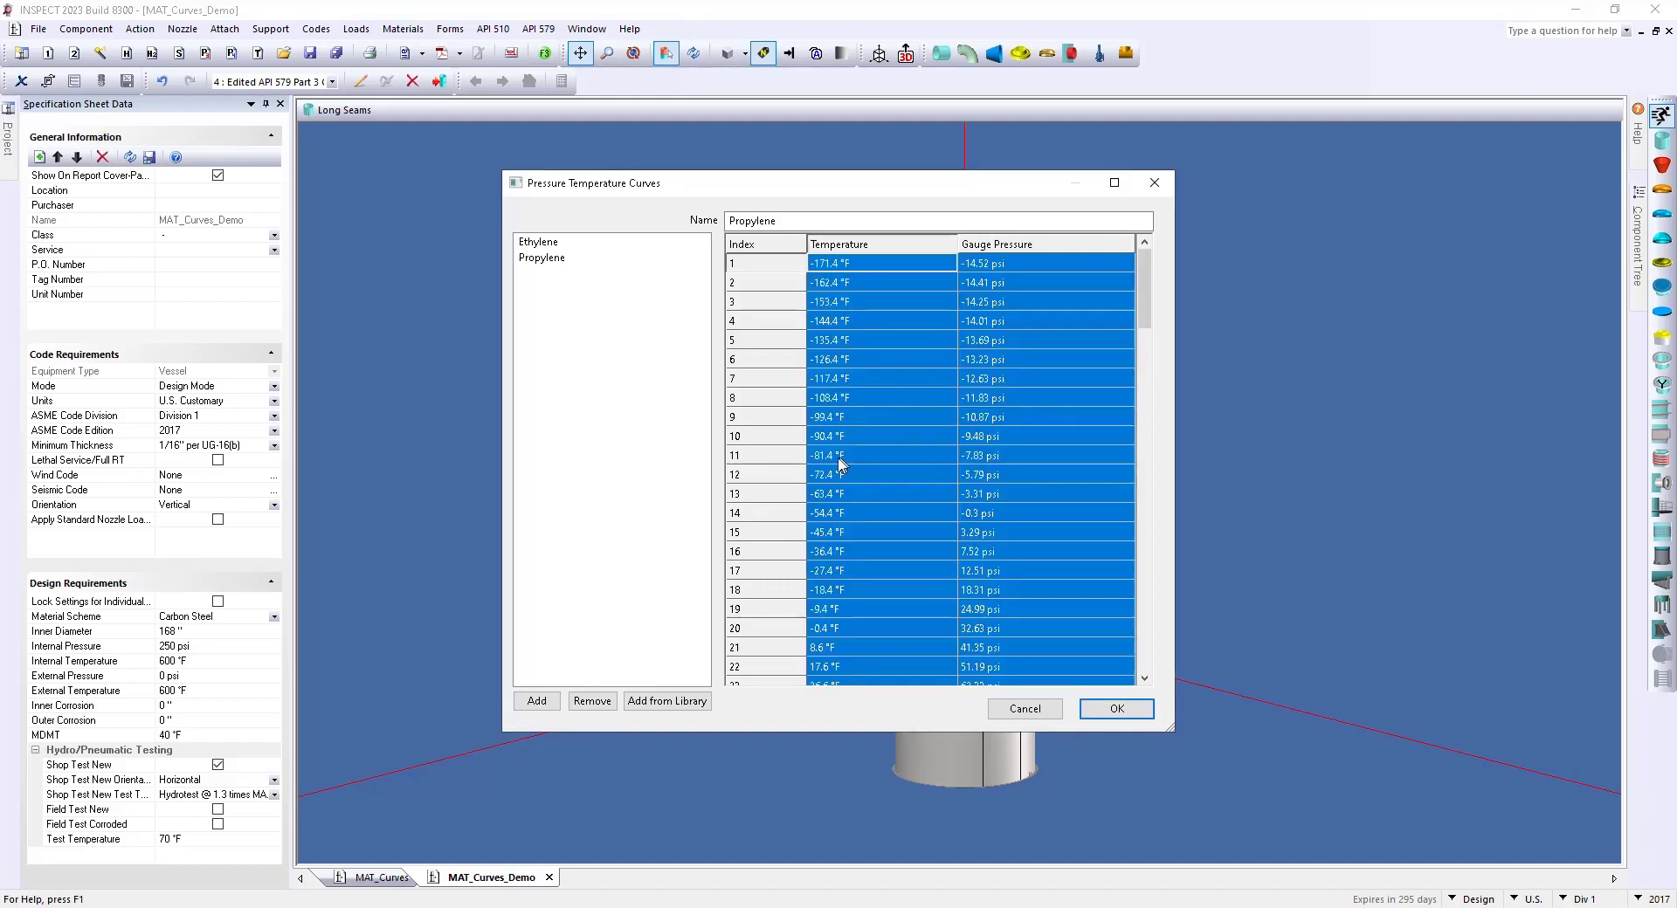
Browse the fluids in the vapor pressure library and close it without adding any.
click(618, 408)
click(690, 705)
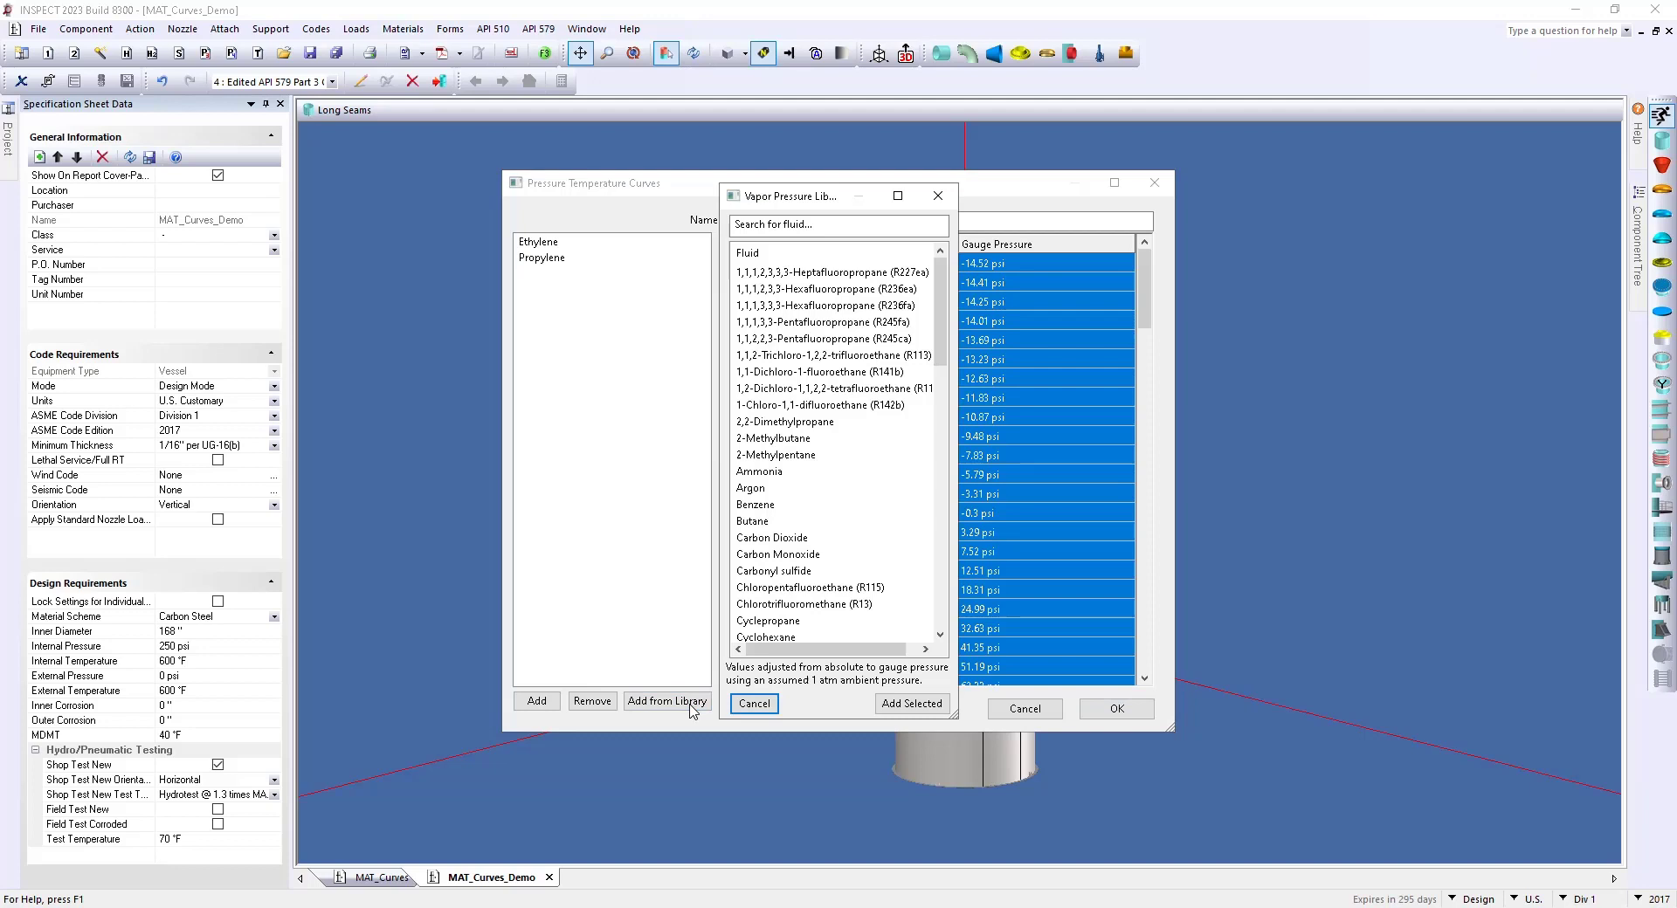
drag(942, 330, 872, 498)
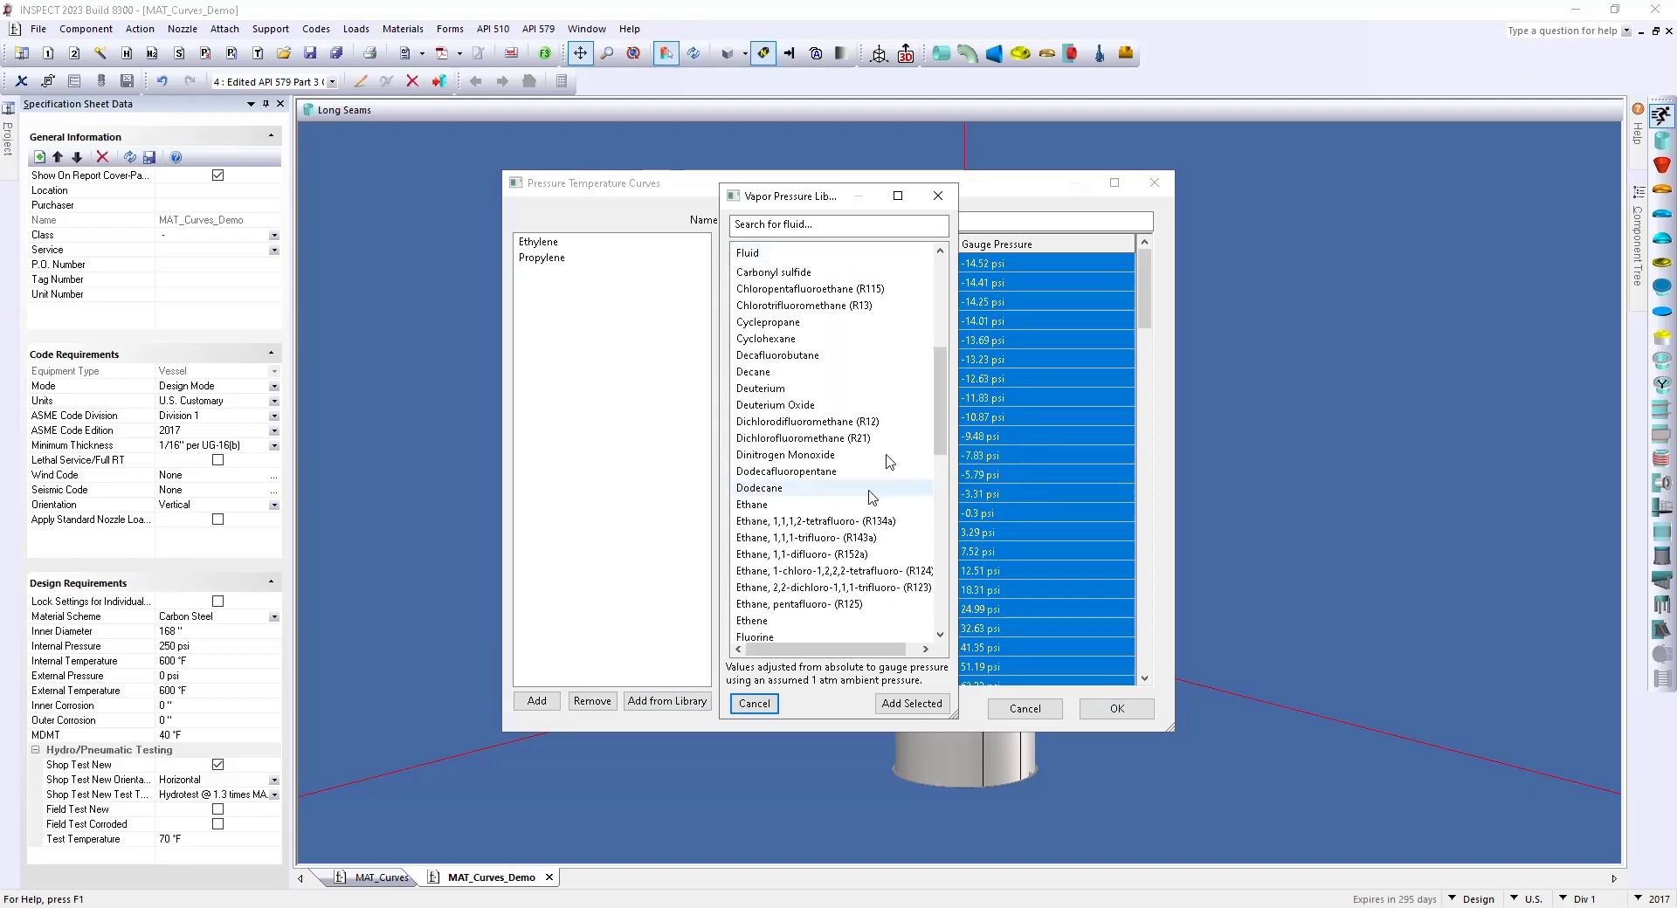
click(752, 704)
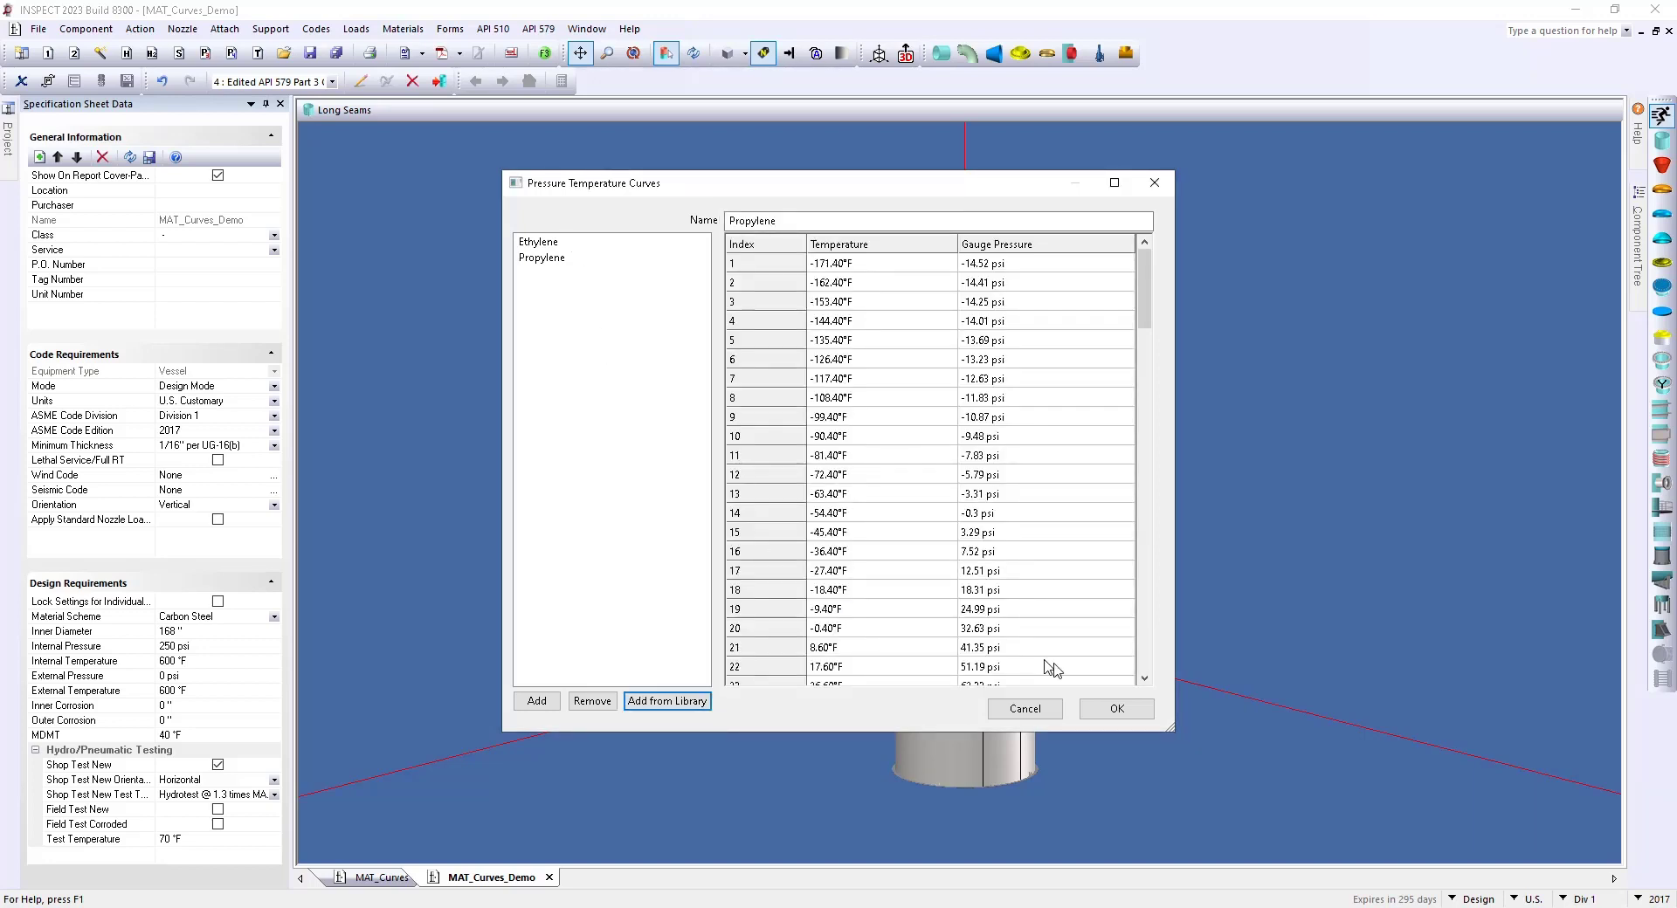
Accept the curves and define user process conditions of -20 °F at 200 psi, 10 °F at 150 psi and 11 °F at 120 psi.
click(1140, 712)
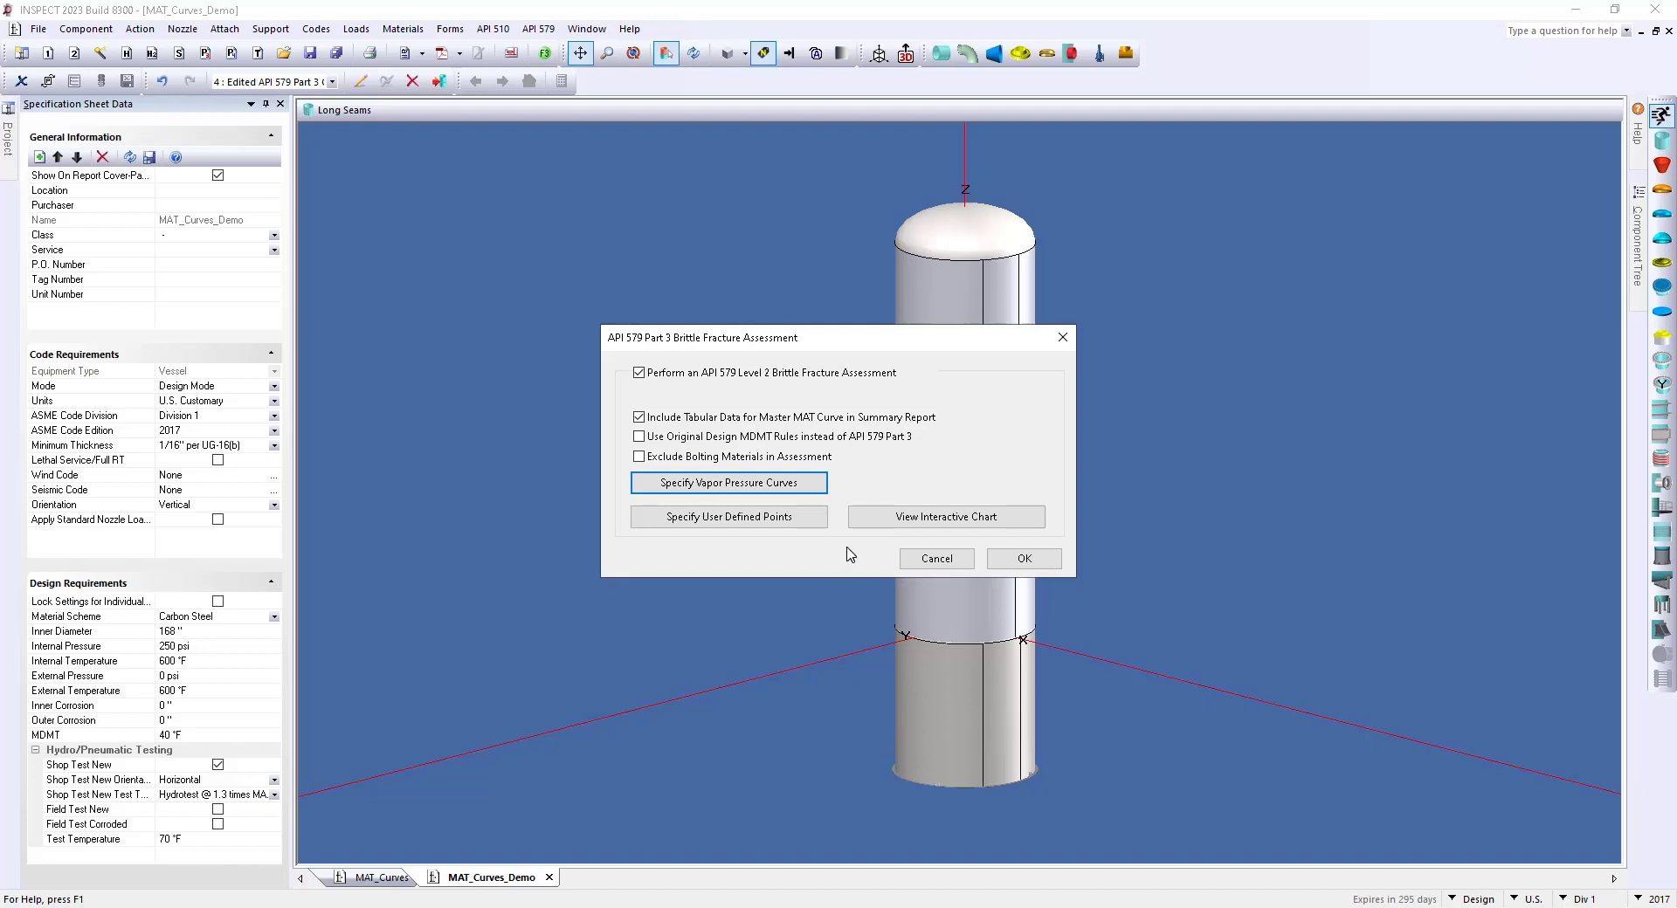
click(791, 518)
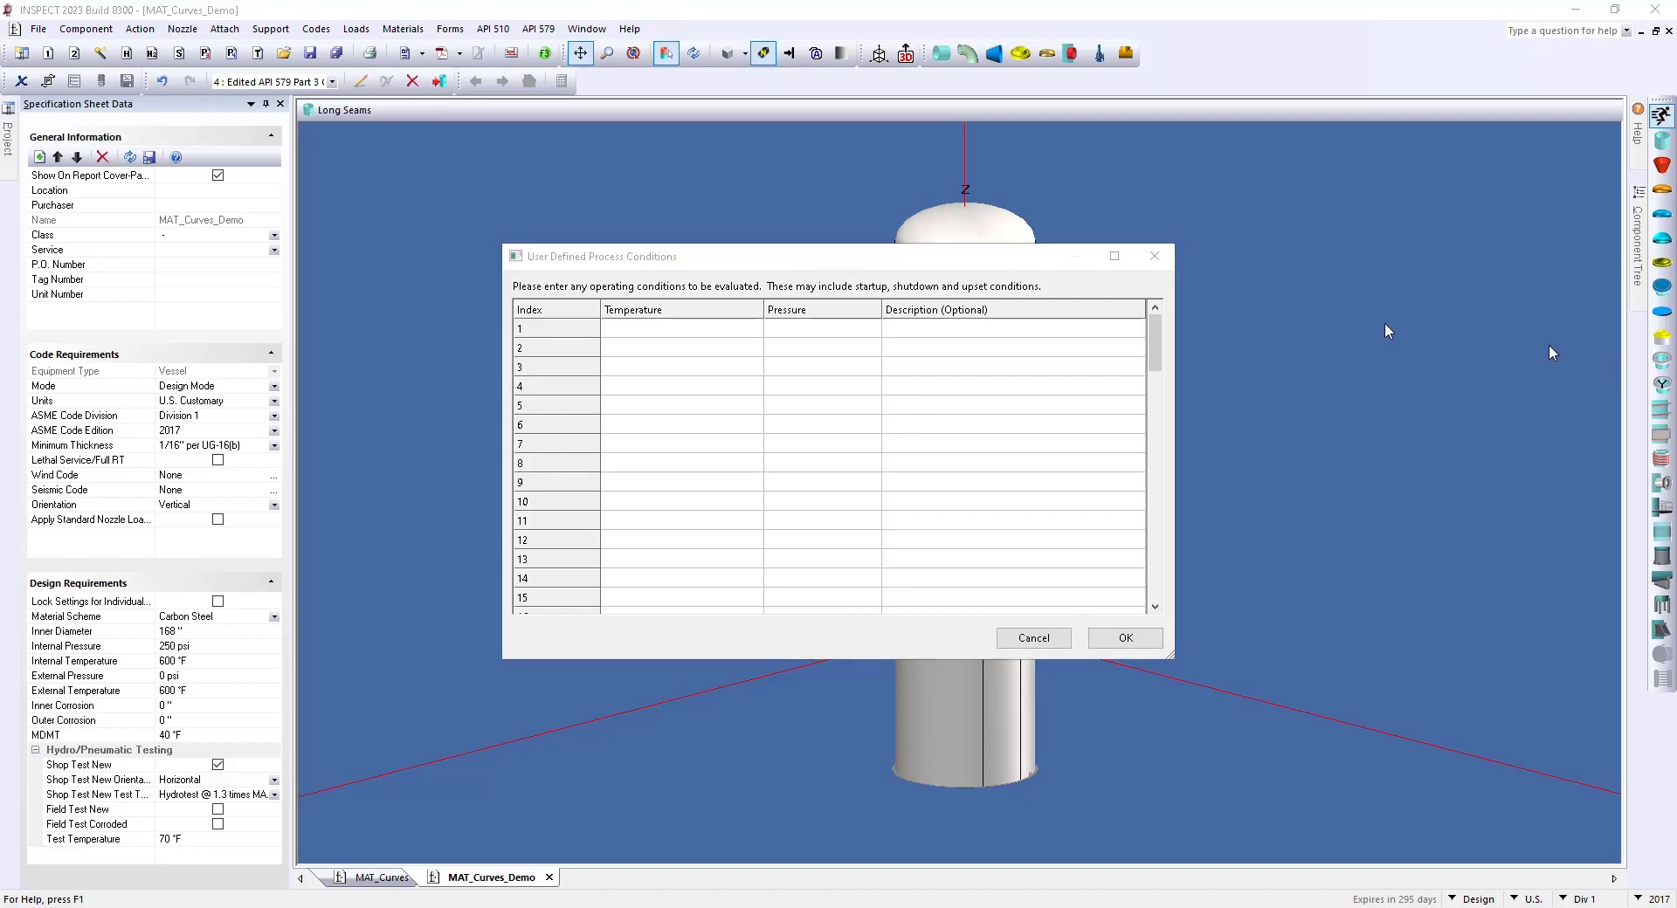
click(697, 330)
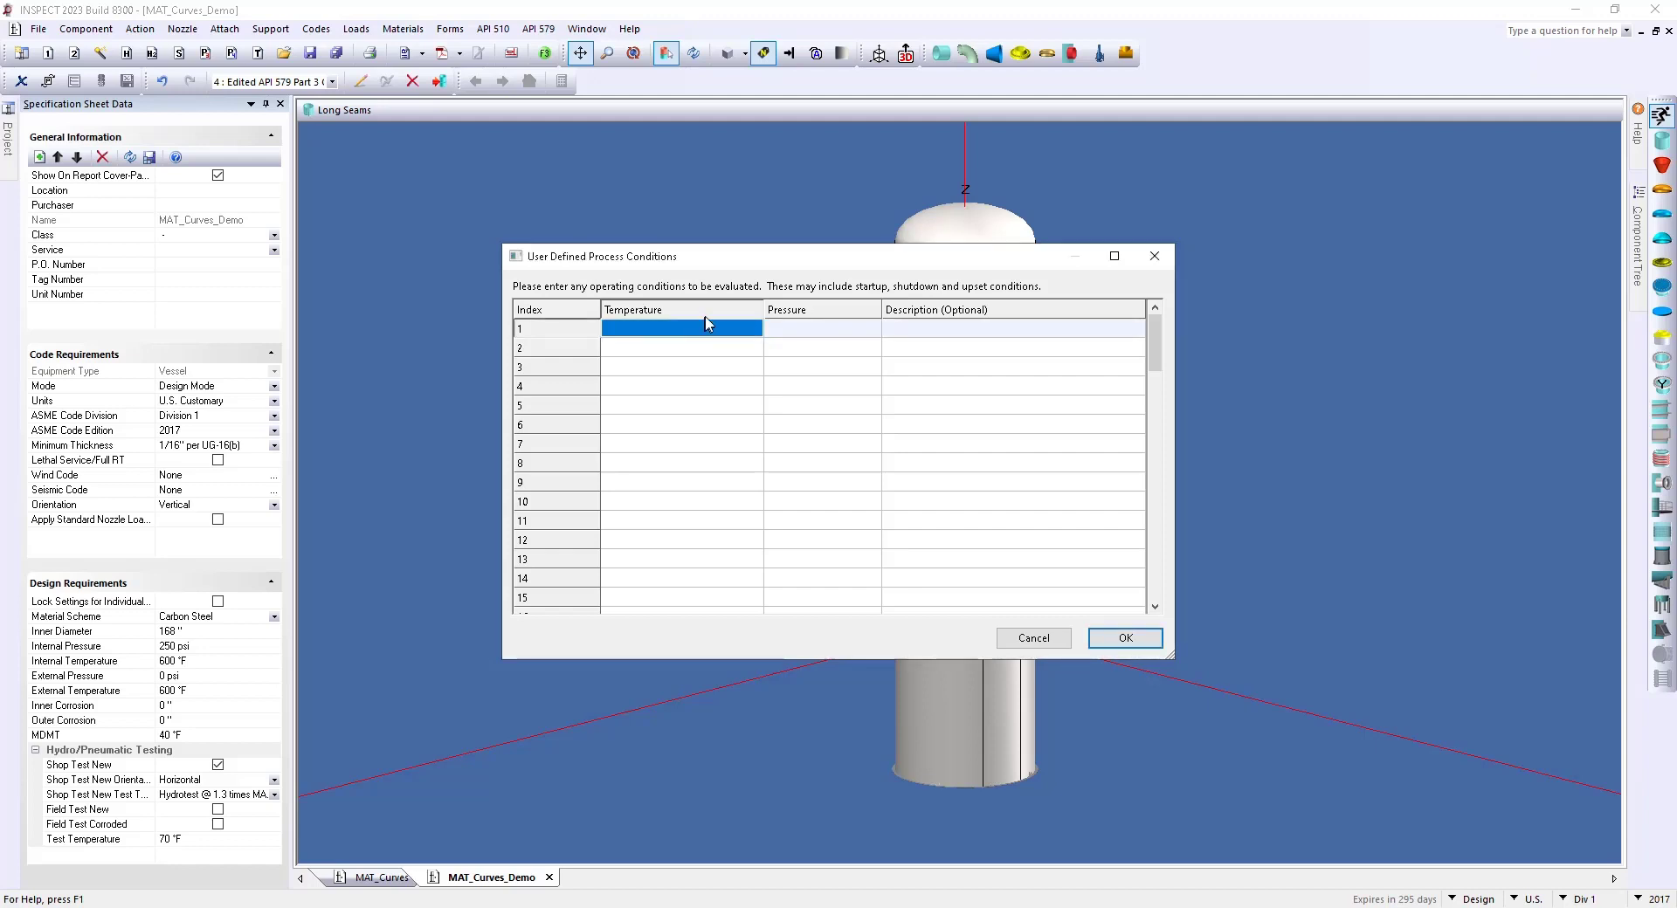
text(-20 °F	200 psi 10 °F	150 psi 11 °F	120 psi)
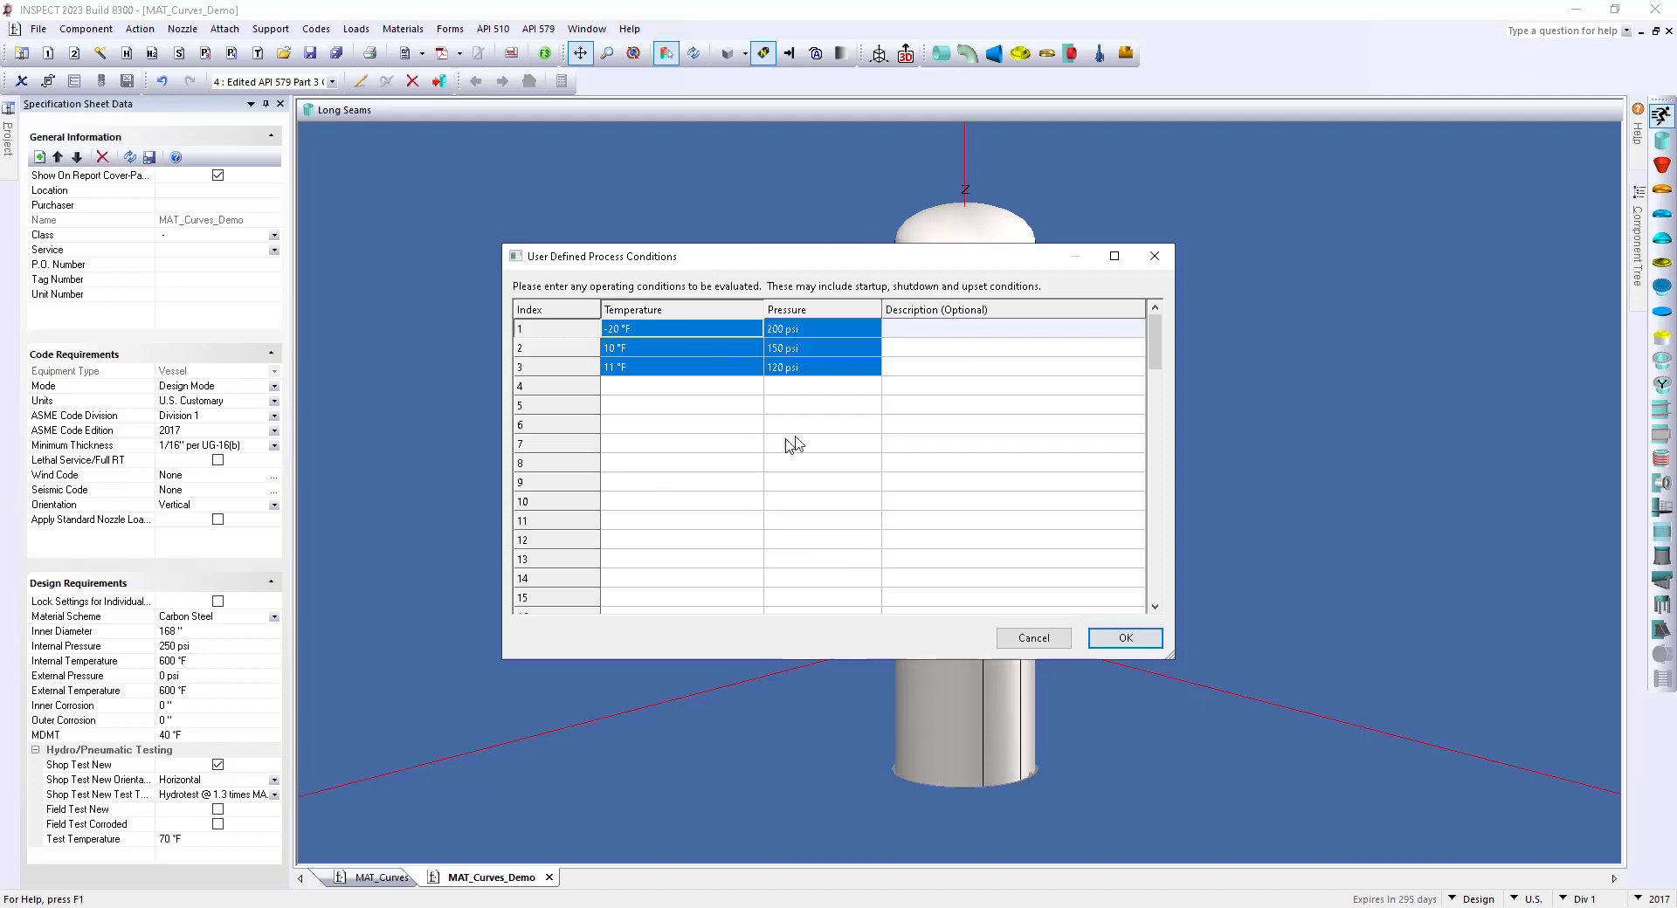
click(917, 329)
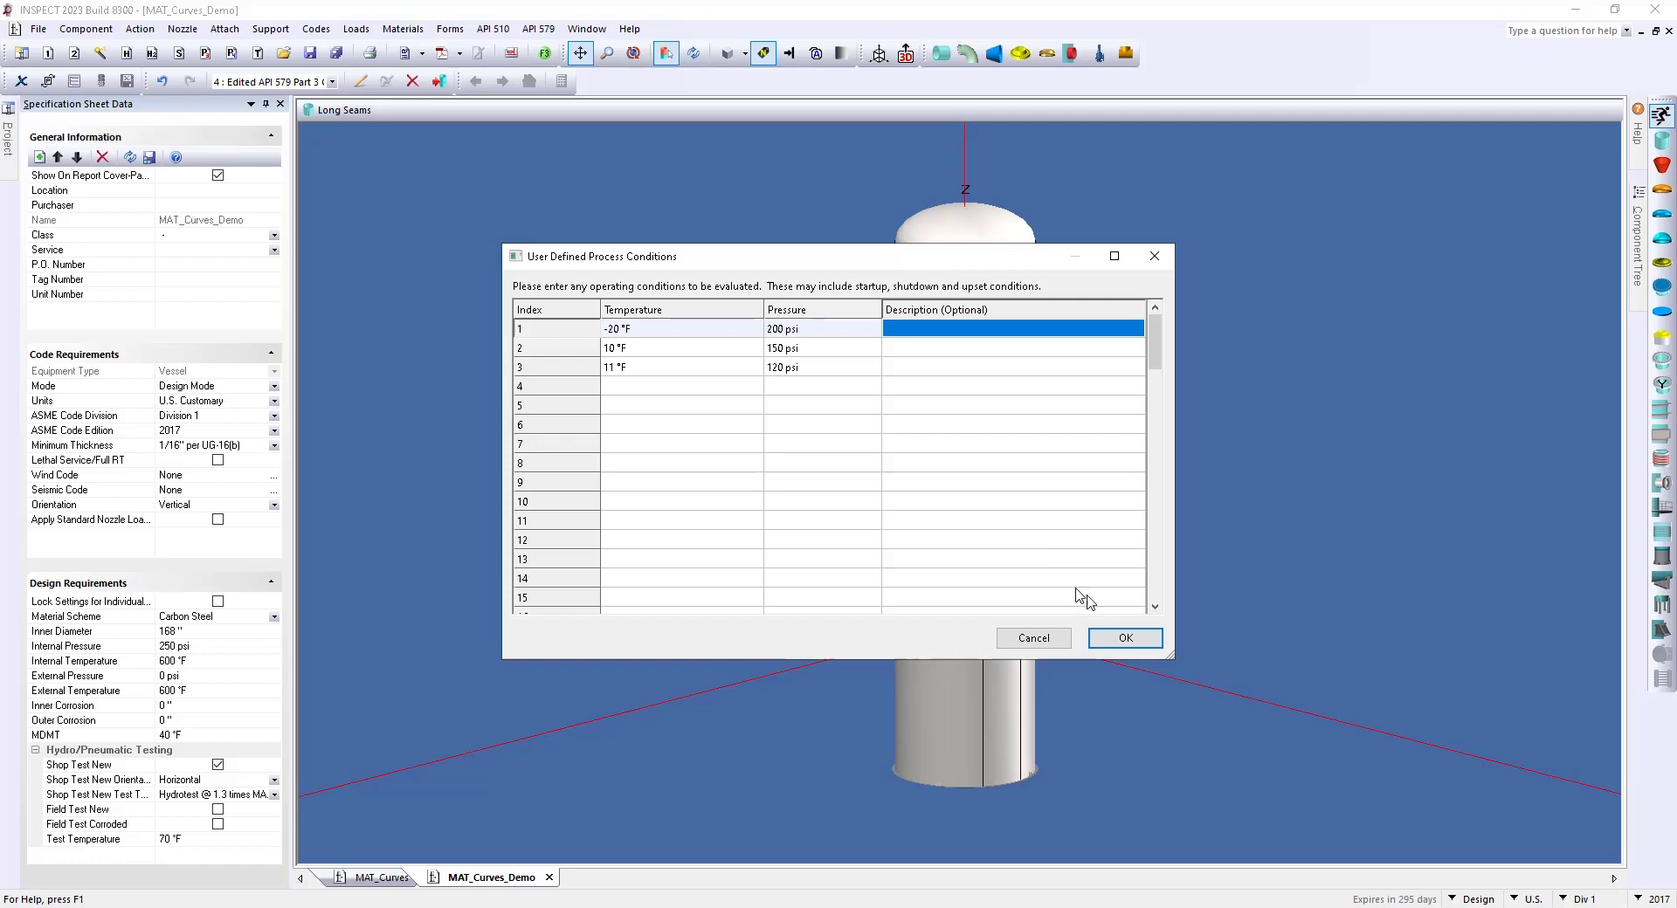
click(1131, 638)
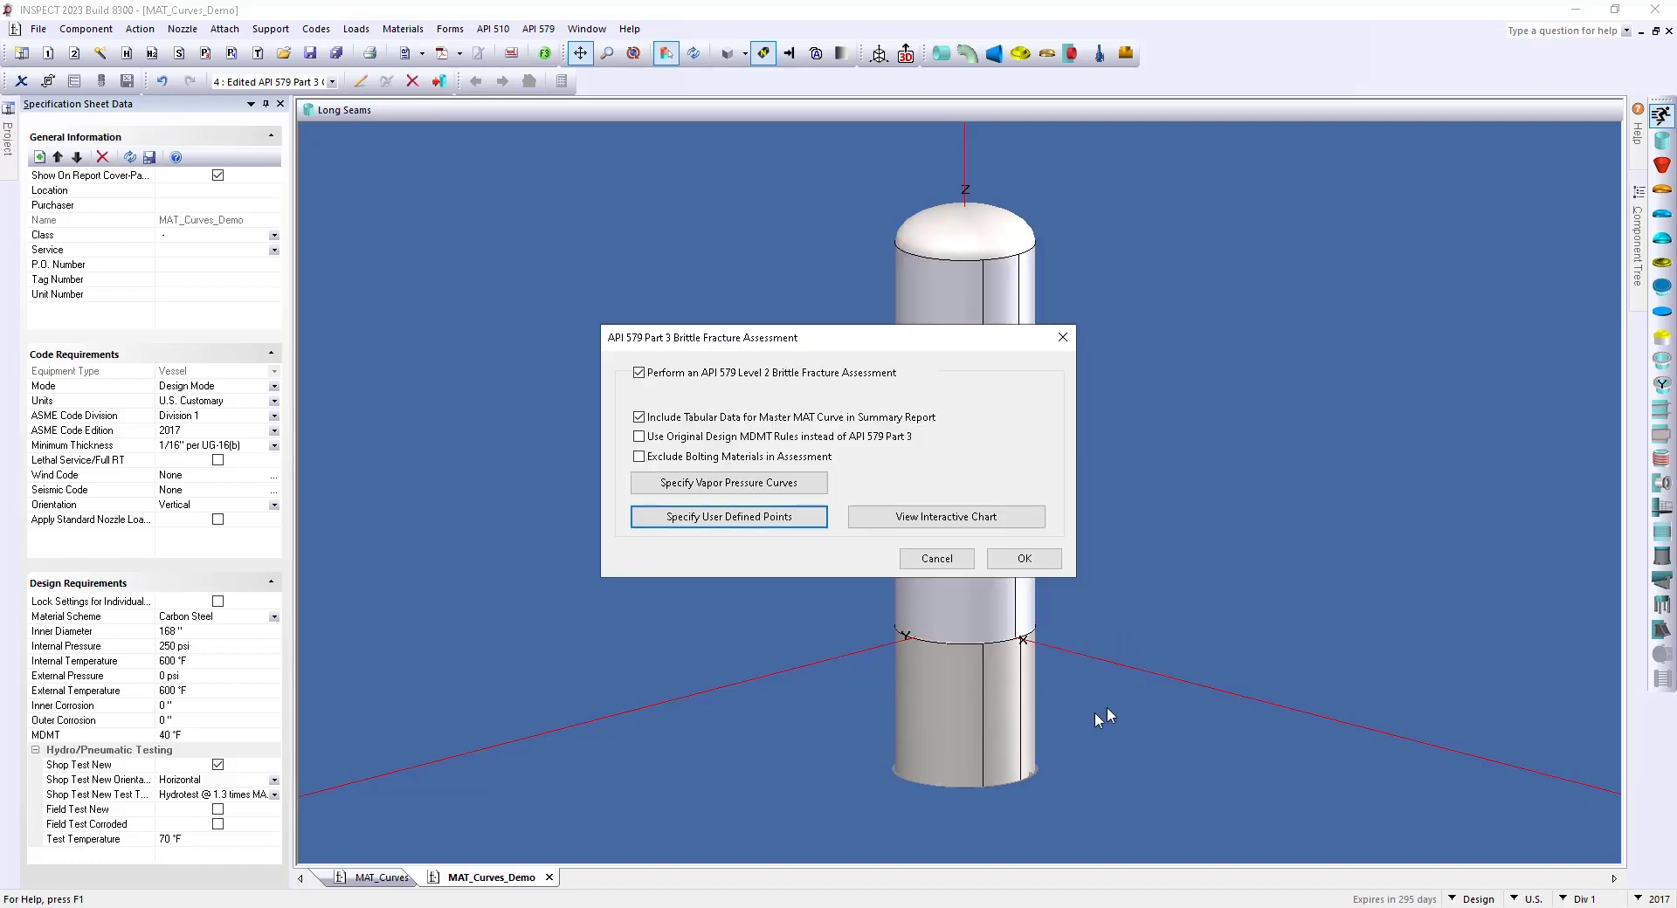
click(1026, 560)
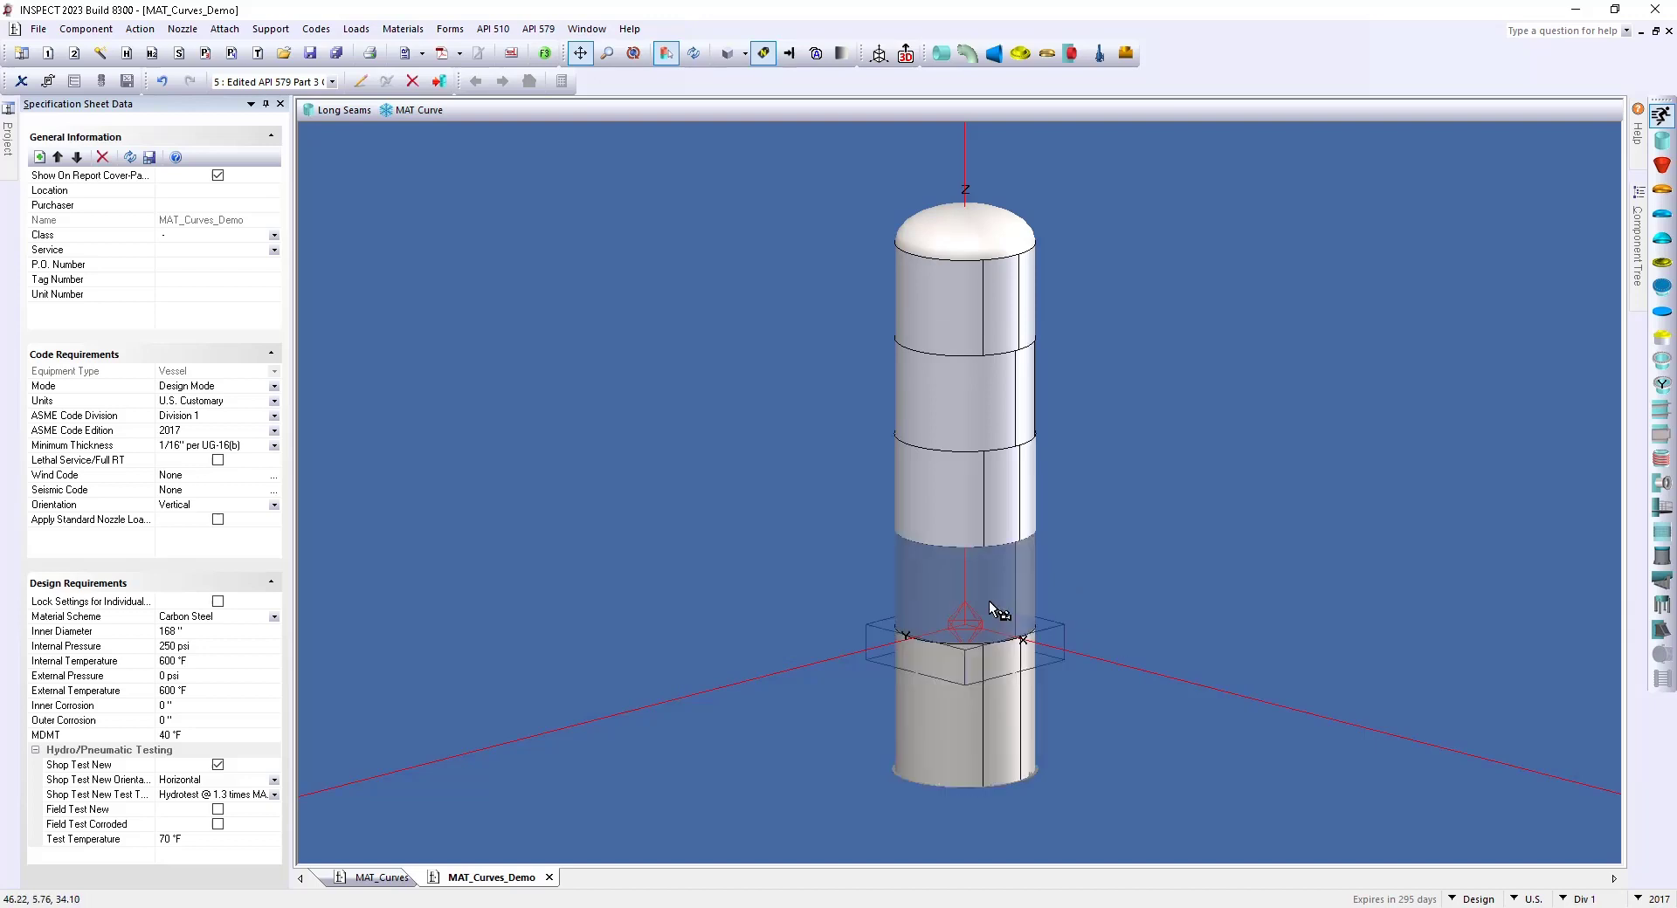
Check the vessel's deficiencies list and open the MAT Summary in the calculation report.
click(545, 55)
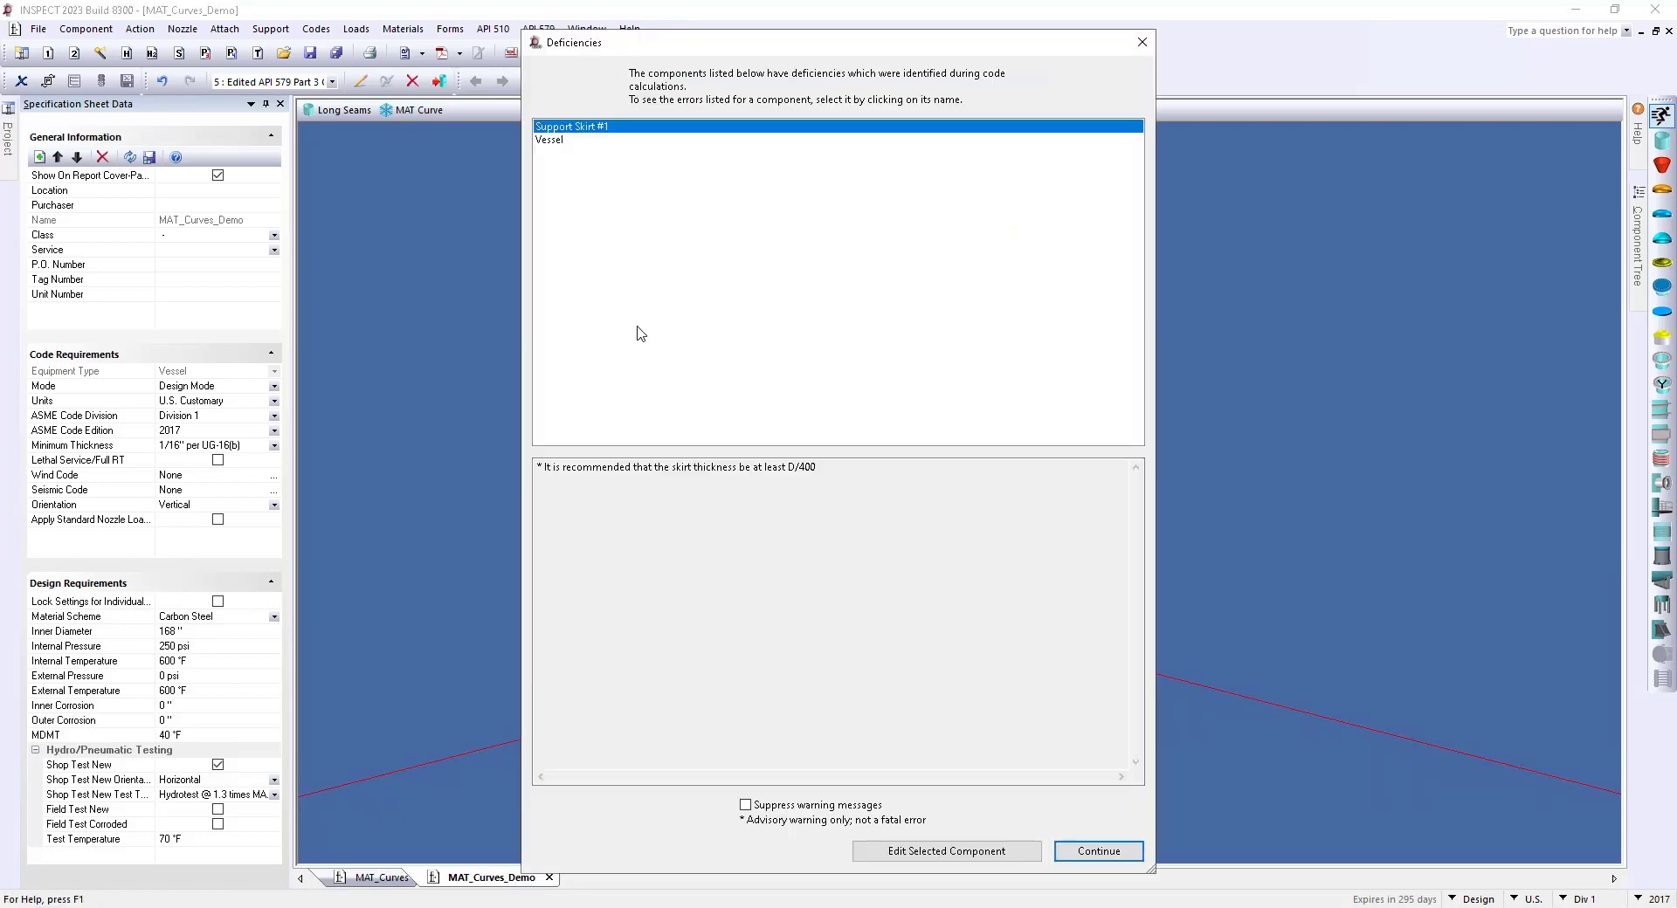
click(1083, 858)
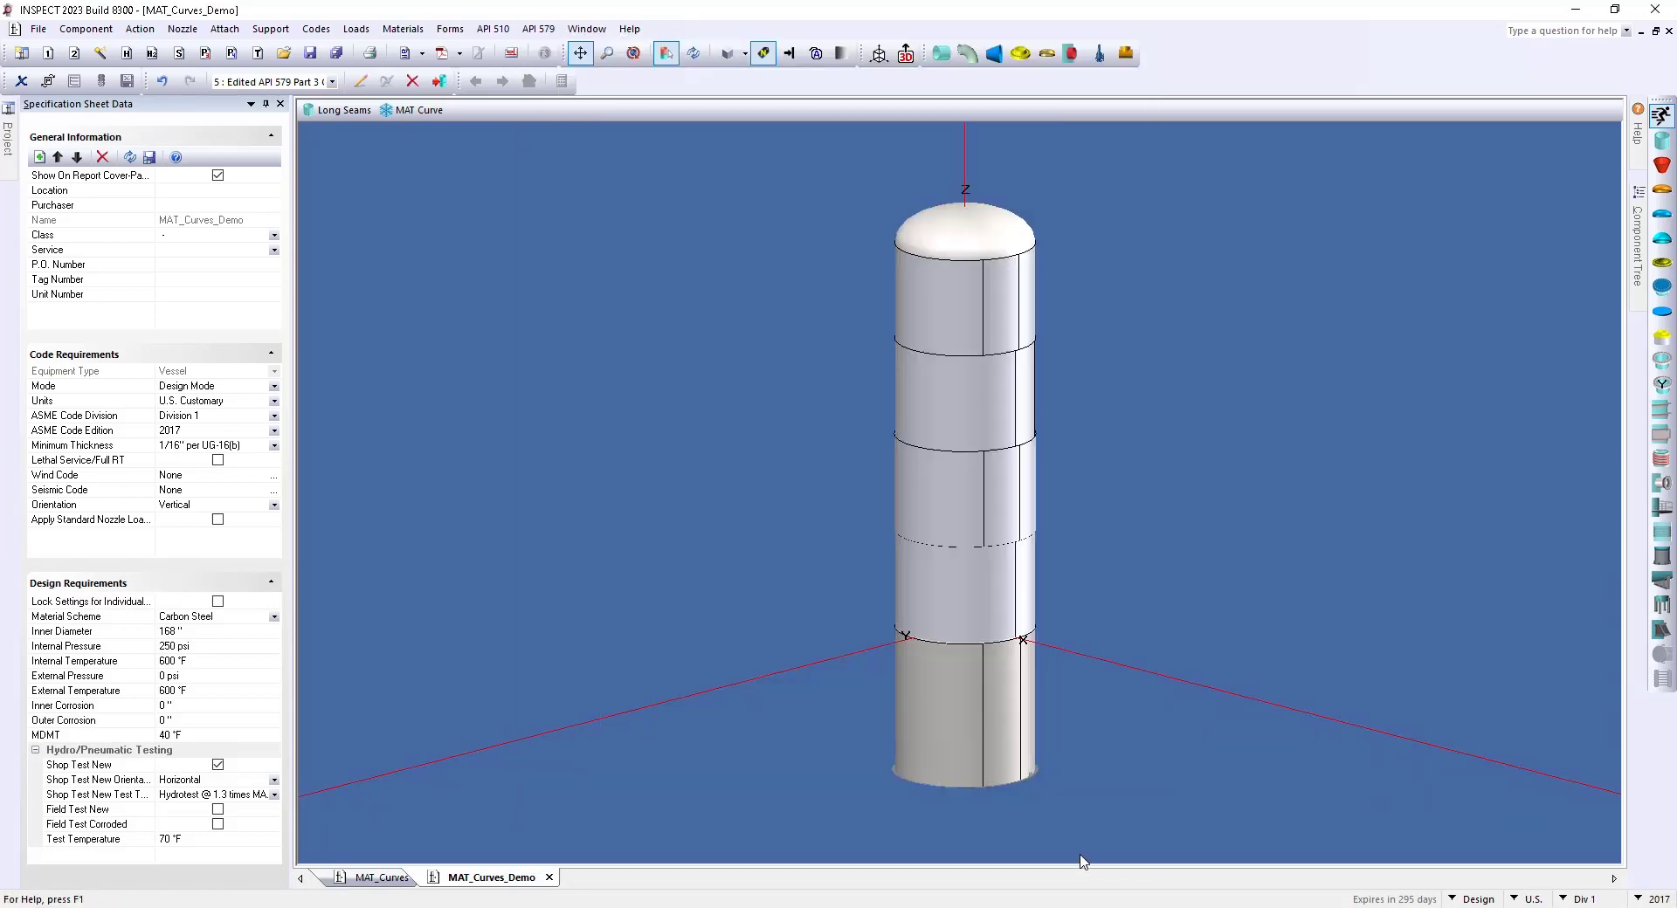
key(F3)
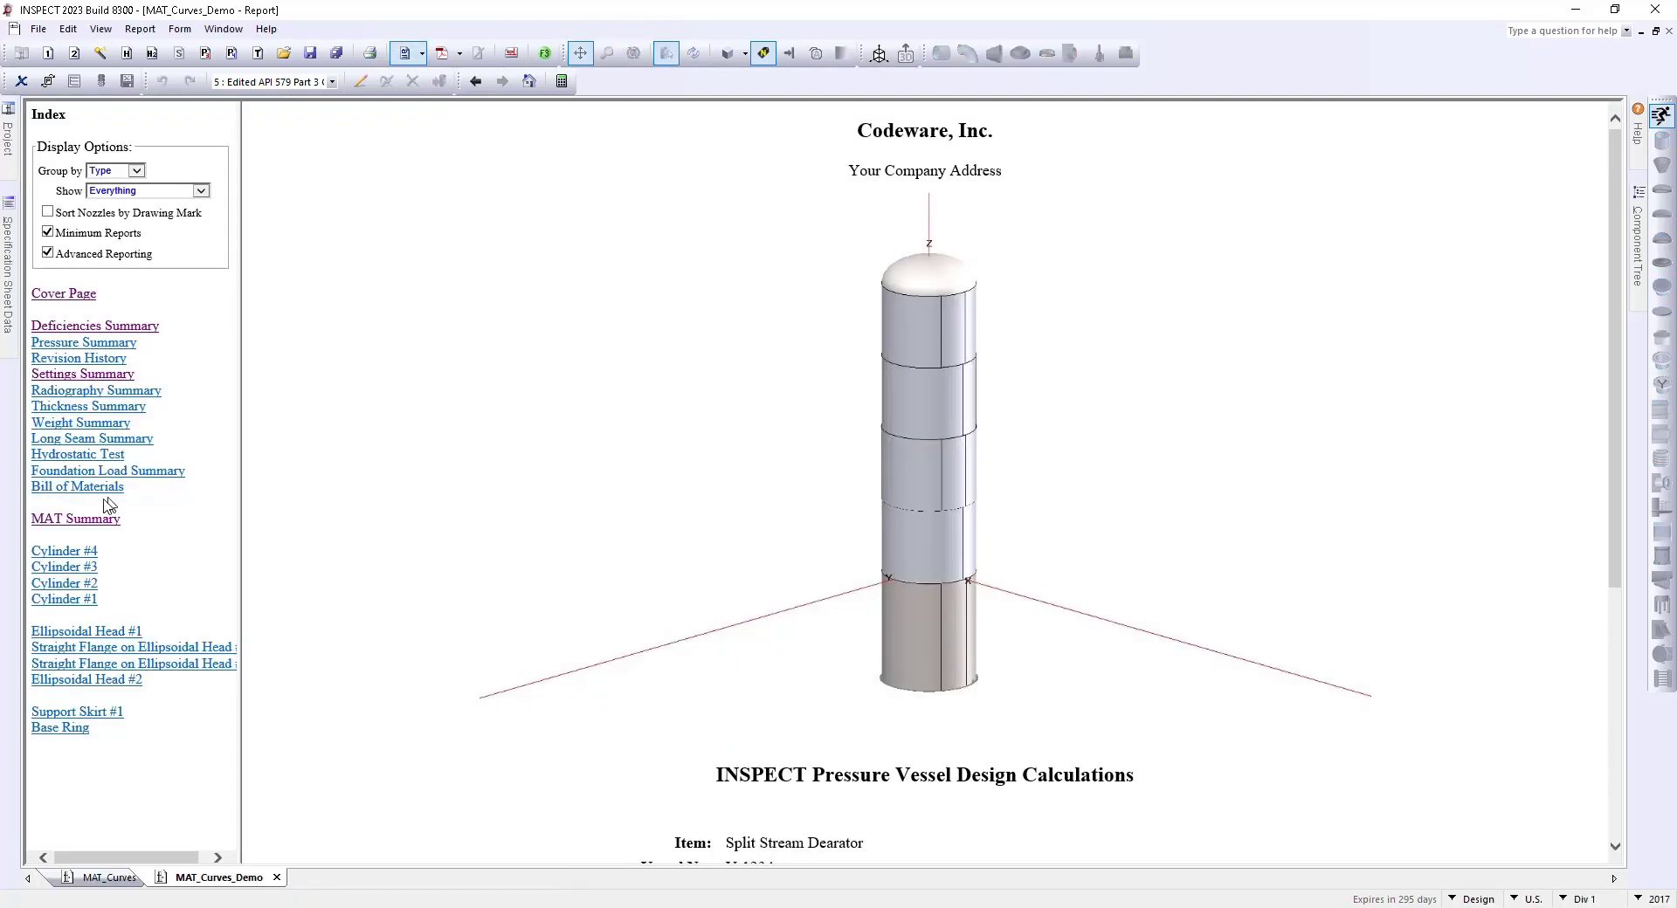
click(75, 521)
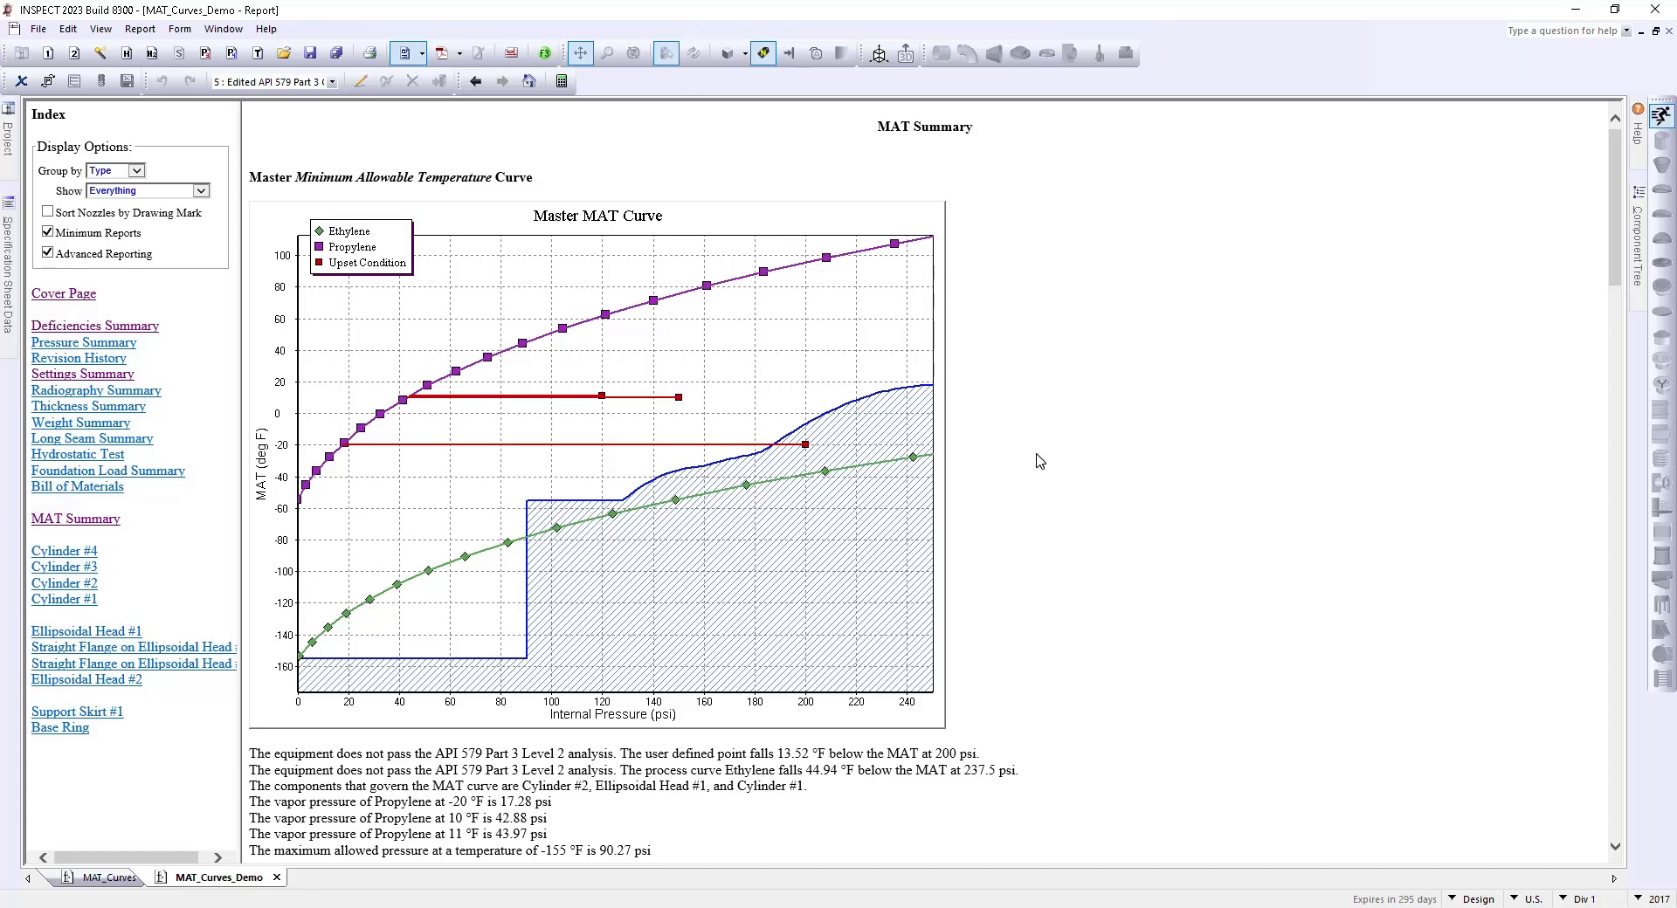
Examine the Master MAT Curve Points table in the MAT Summary and return to the vessel model.
scroll(1036, 463, down, 5)
scroll(1035, 463, down, 3)
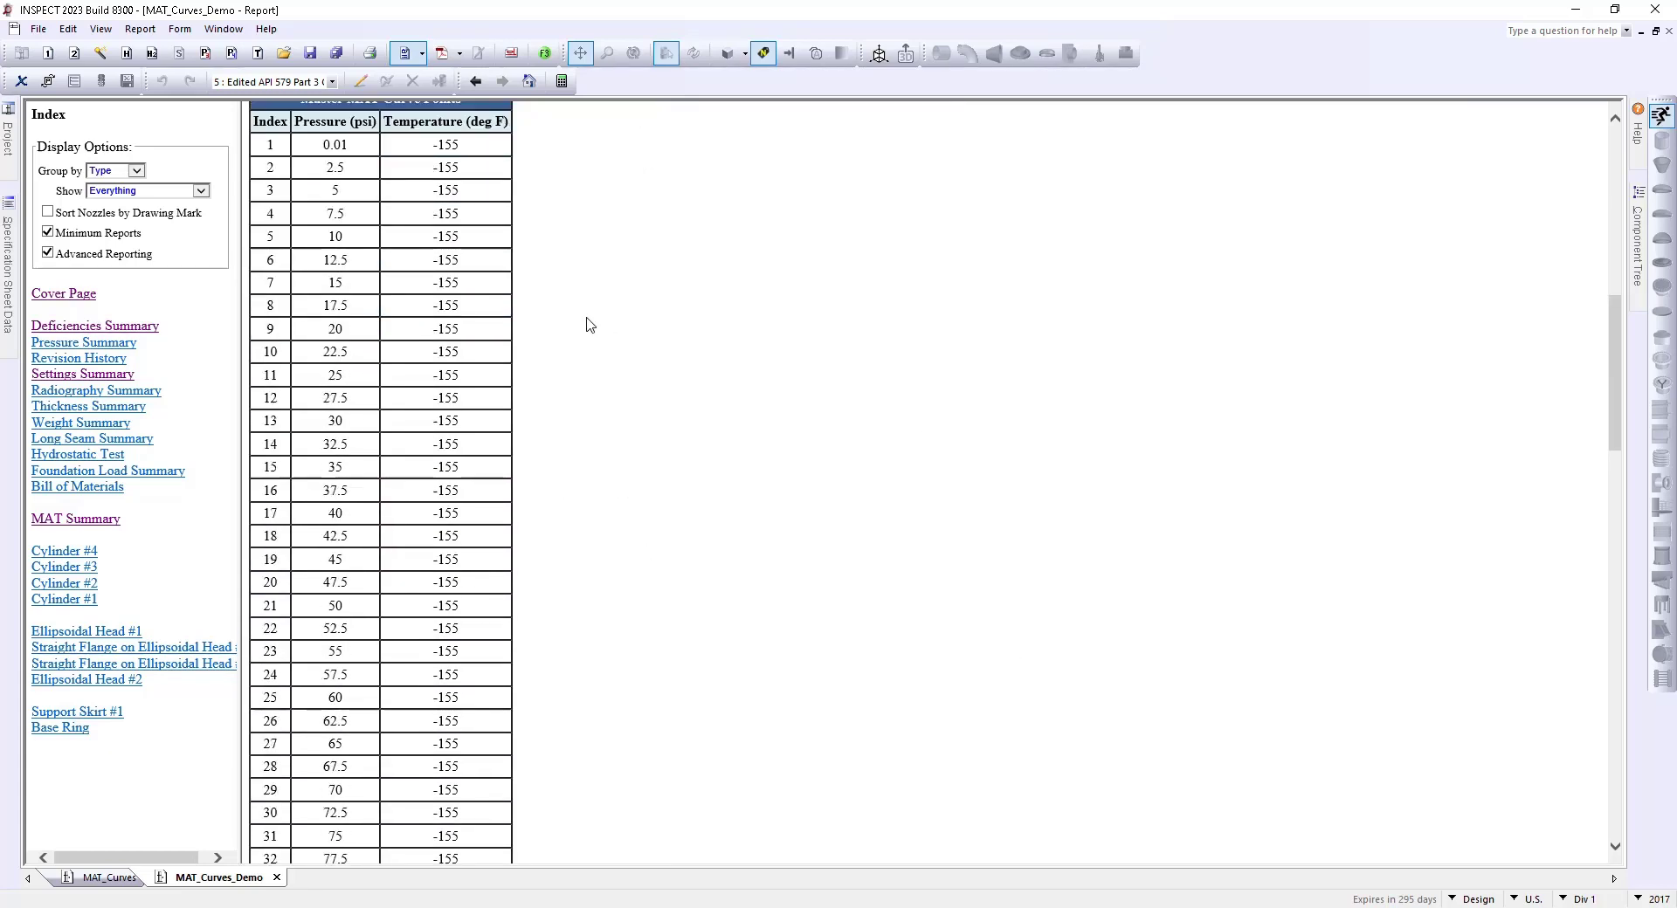
scroll(585, 324, up, 1)
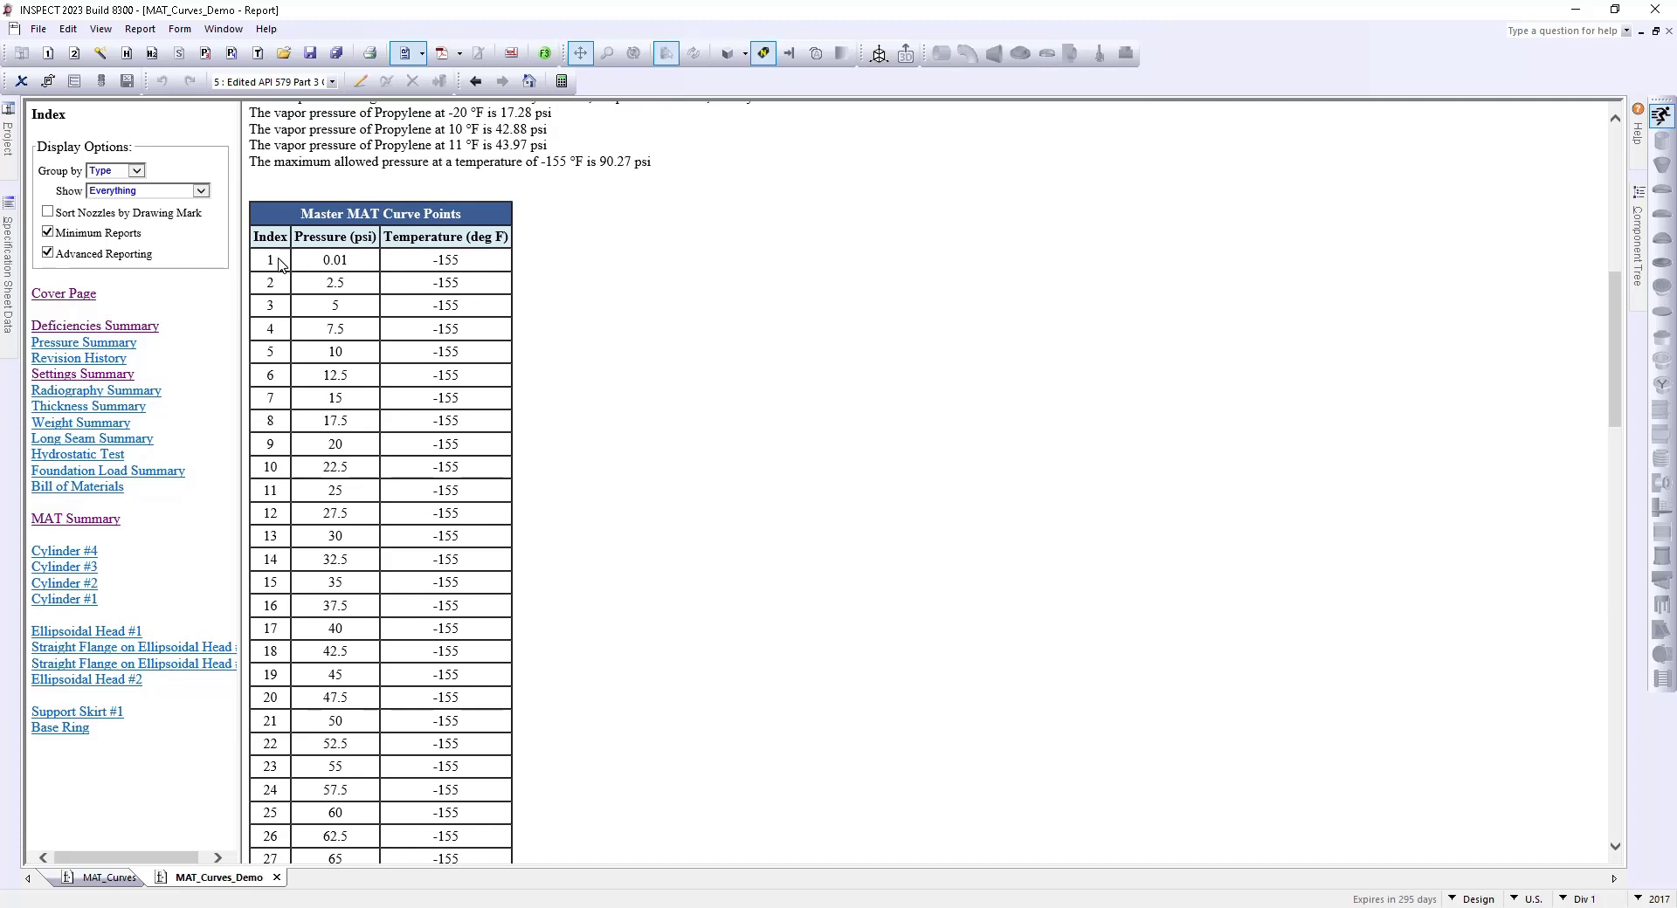
drag(280, 260, 411, 700)
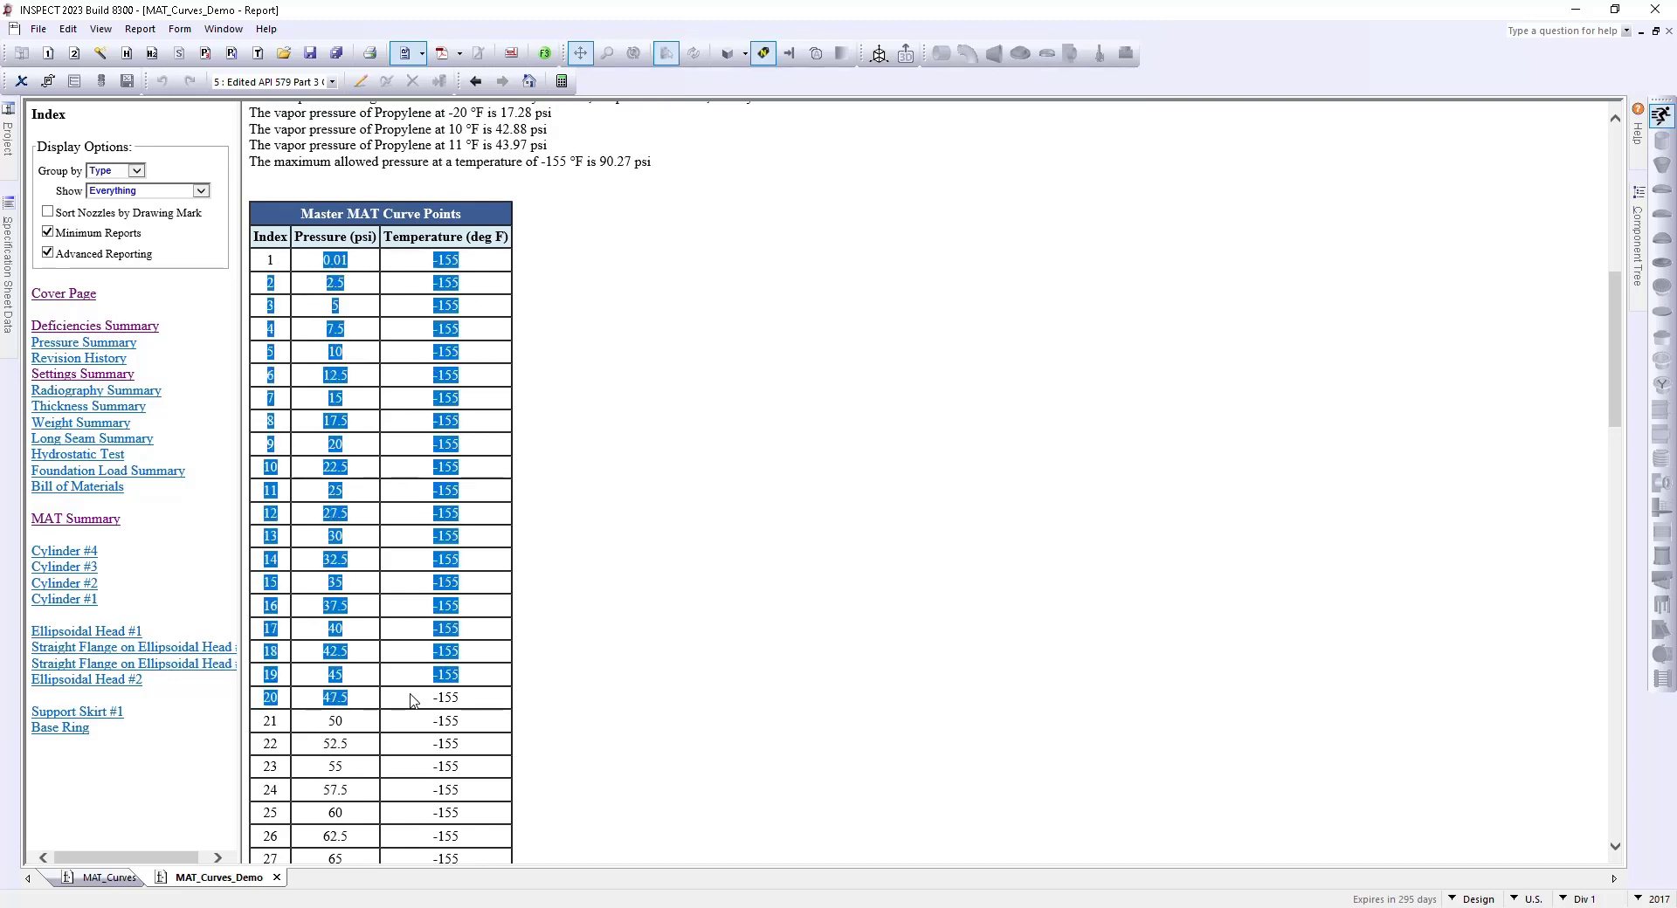
click(723, 599)
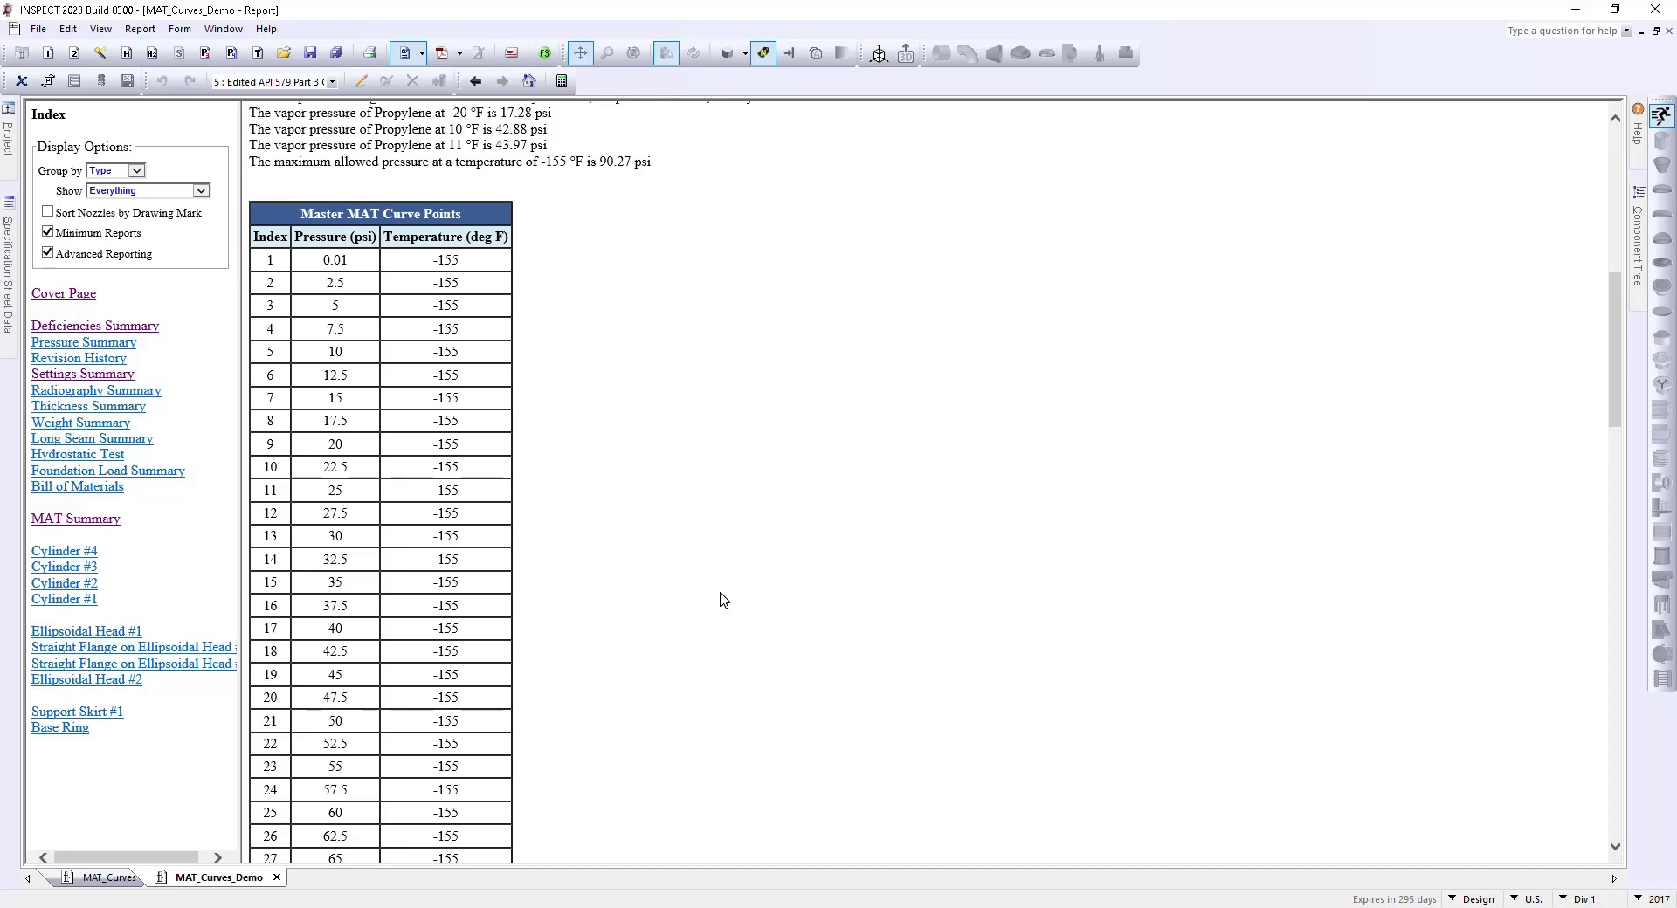
scroll(723, 599, up, 6)
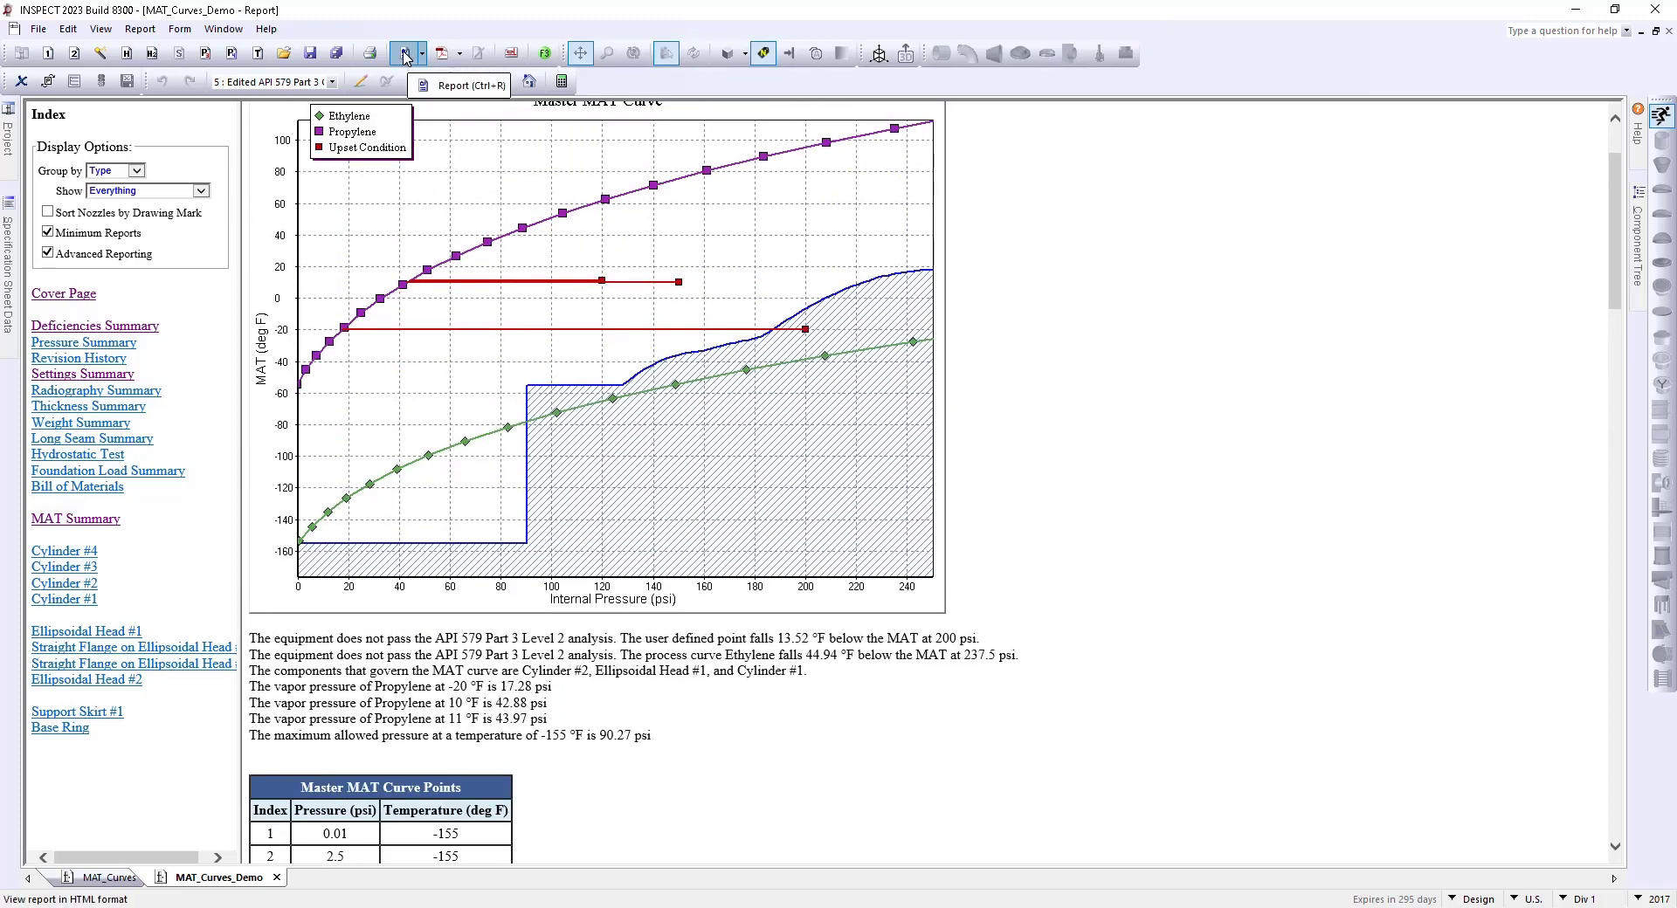
click(405, 54)
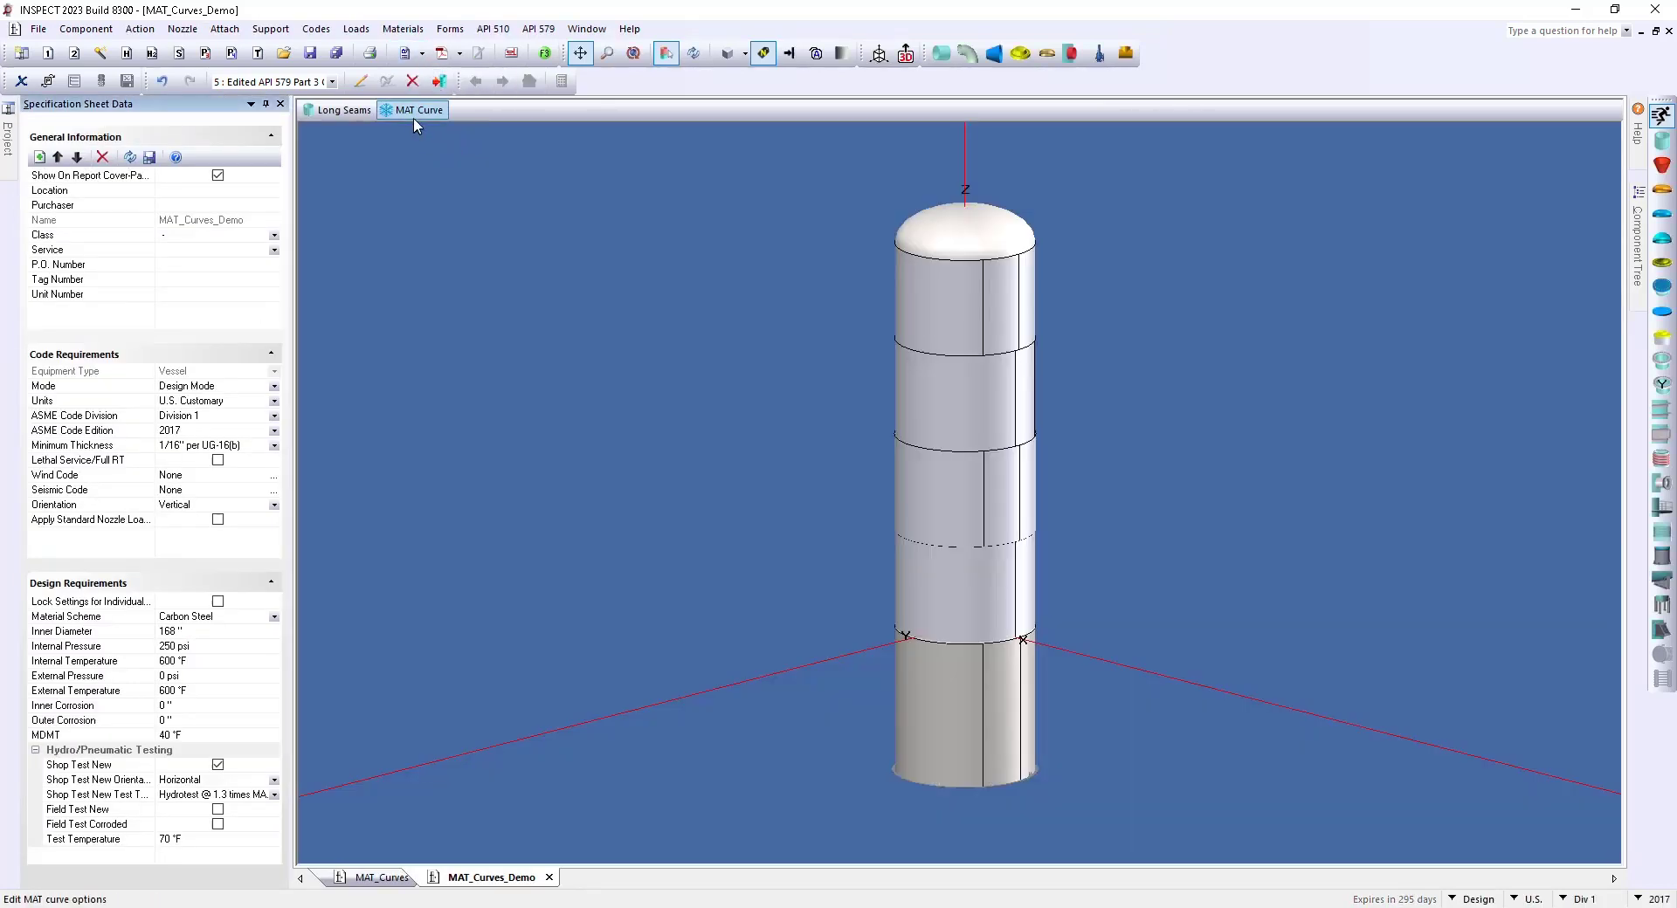
Open the interactive MAT charts from the brittle fracture assessment and display the Cylinder #4 curve.
click(420, 111)
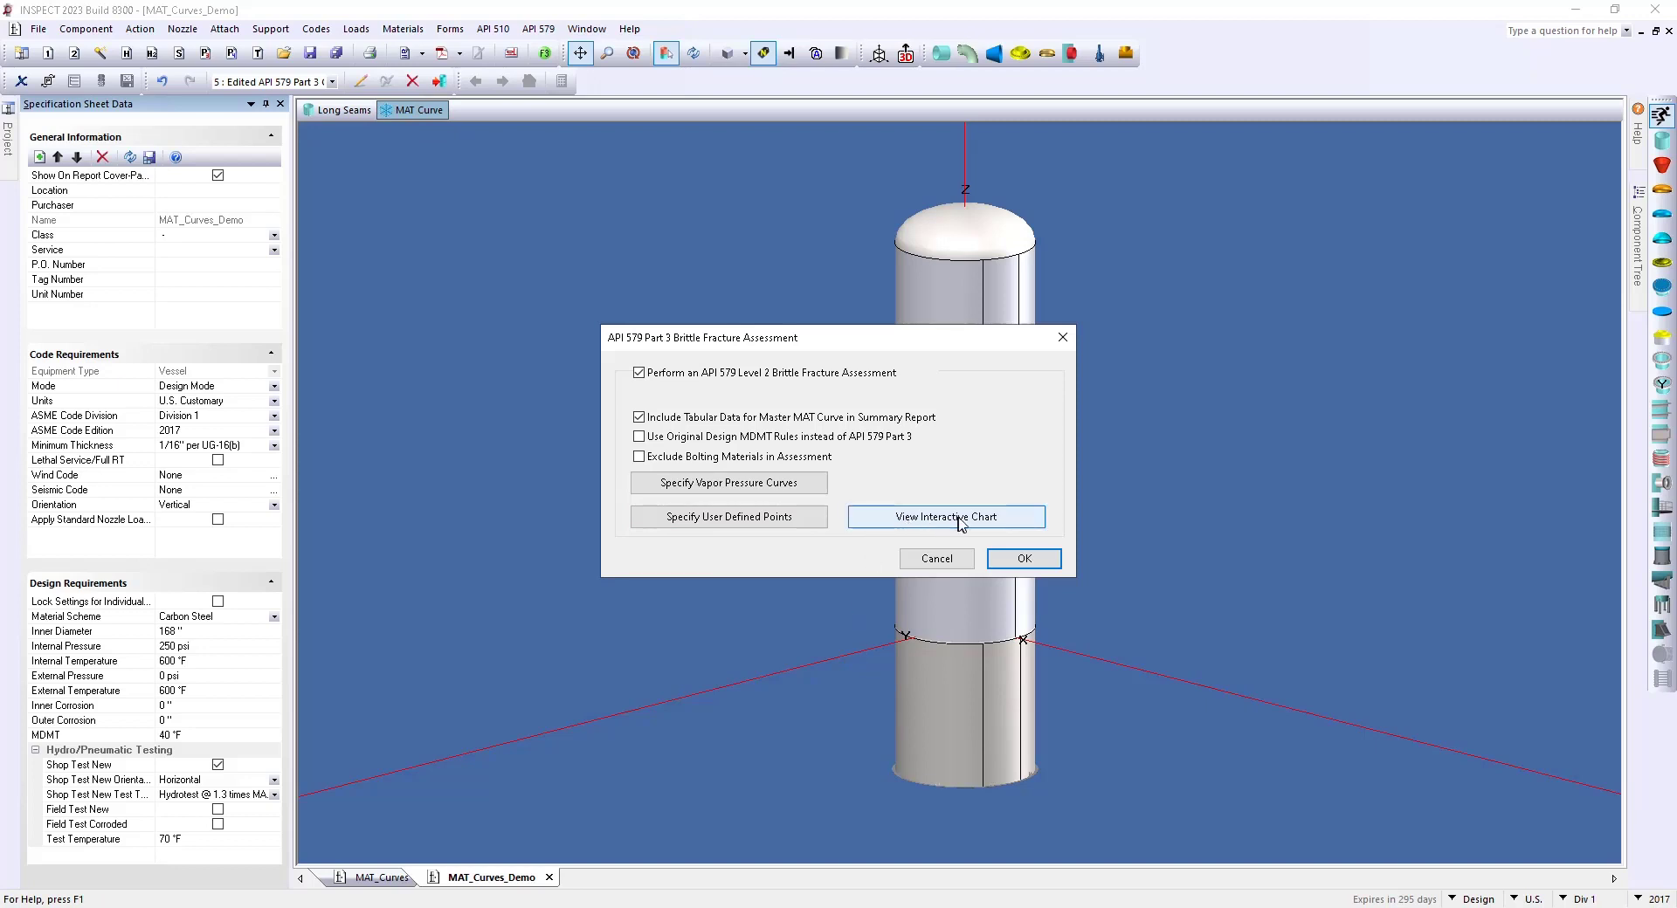
click(988, 518)
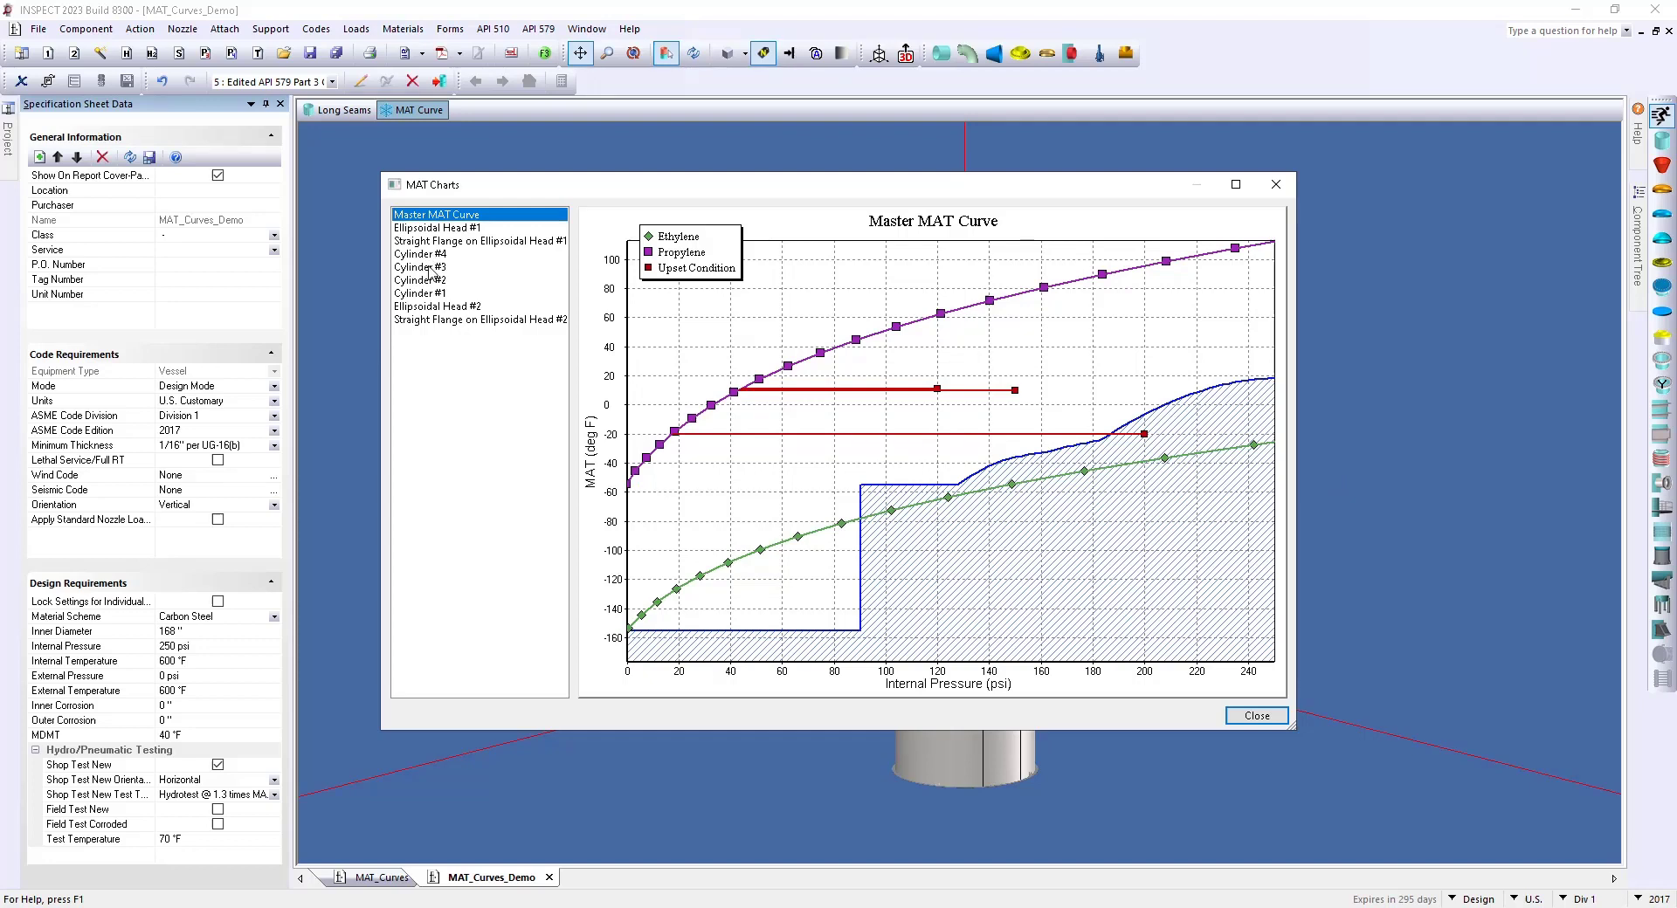
click(431, 254)
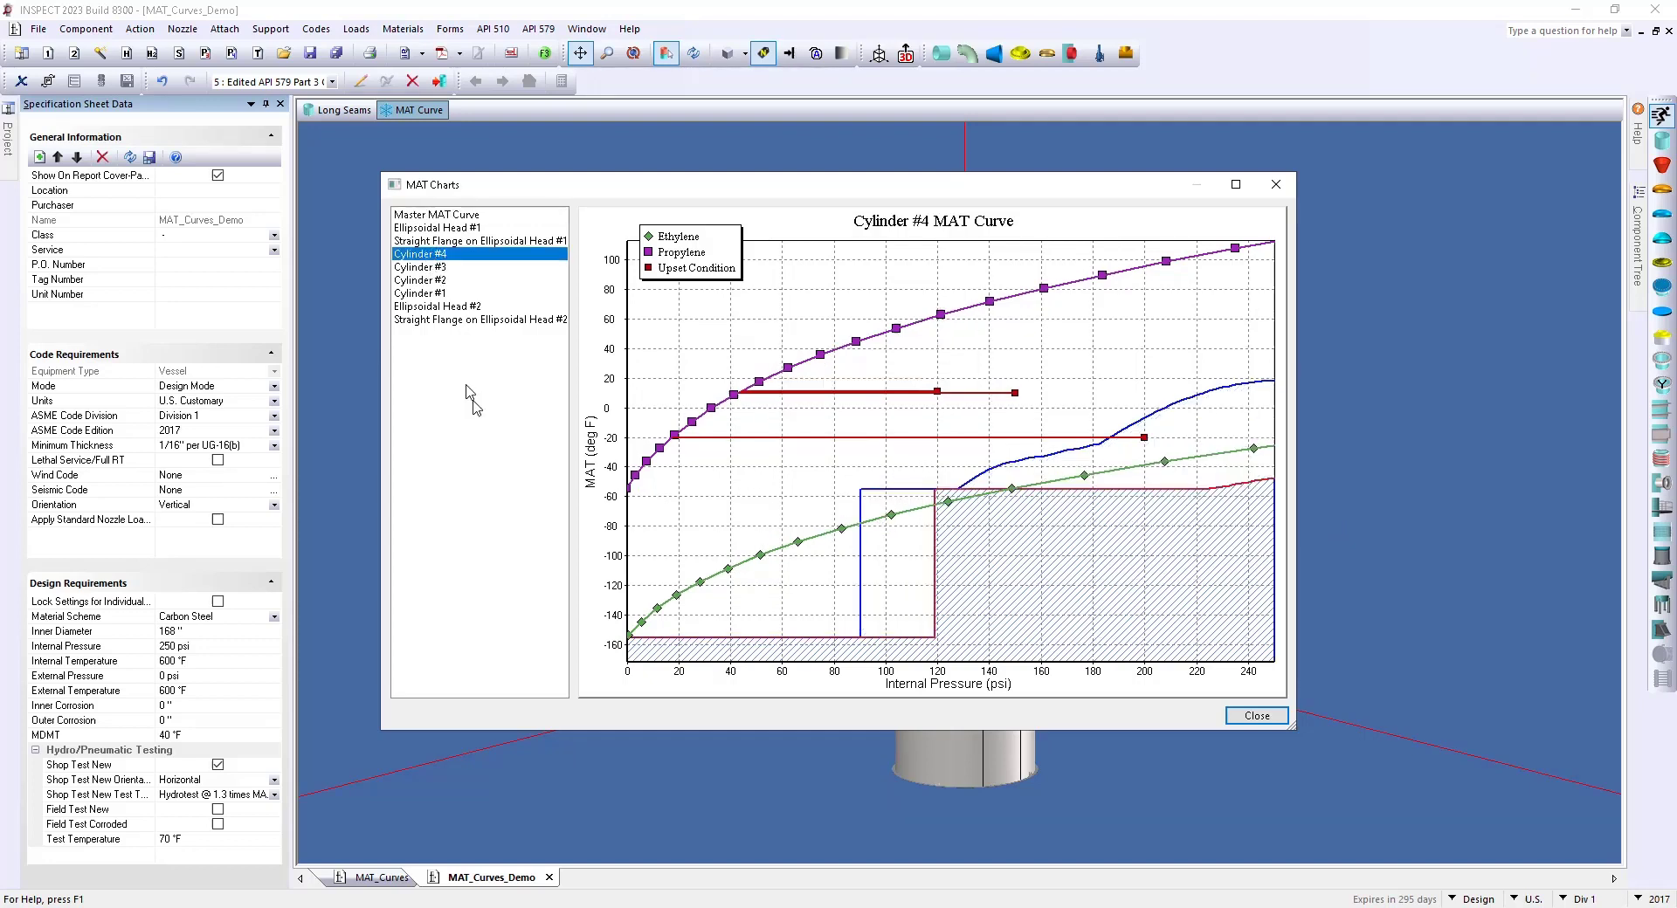